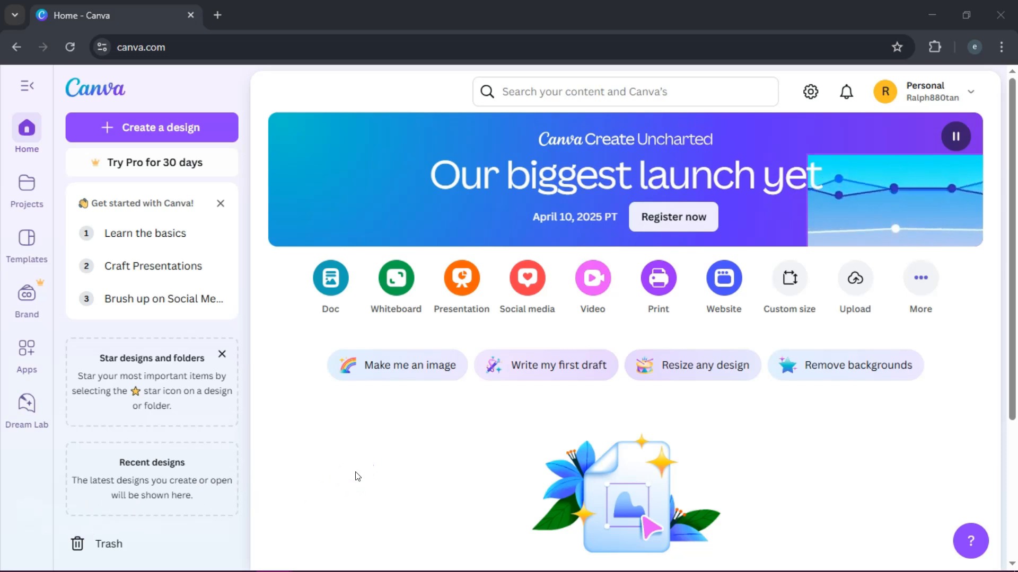
click(127, 528)
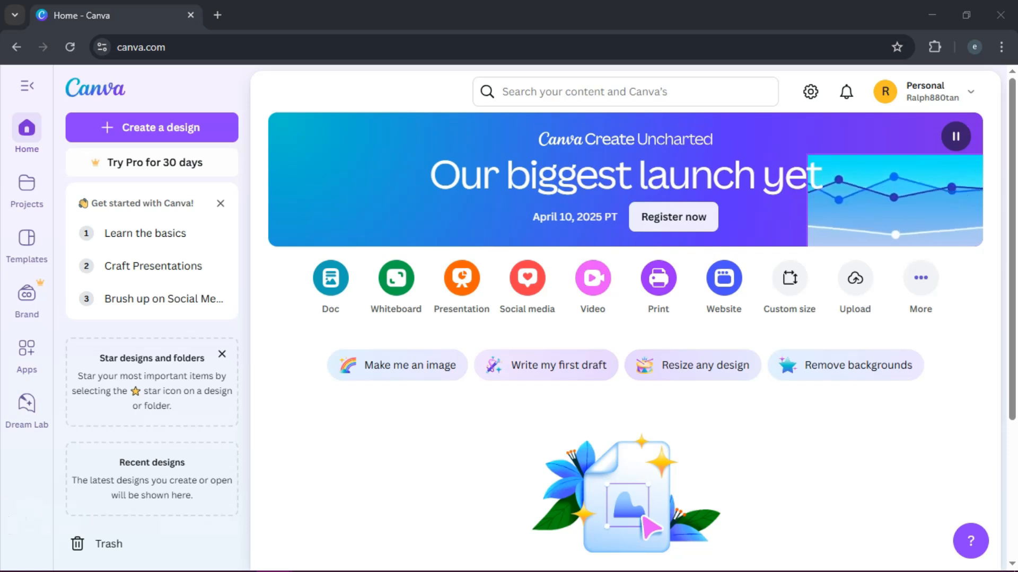
click(86, 459)
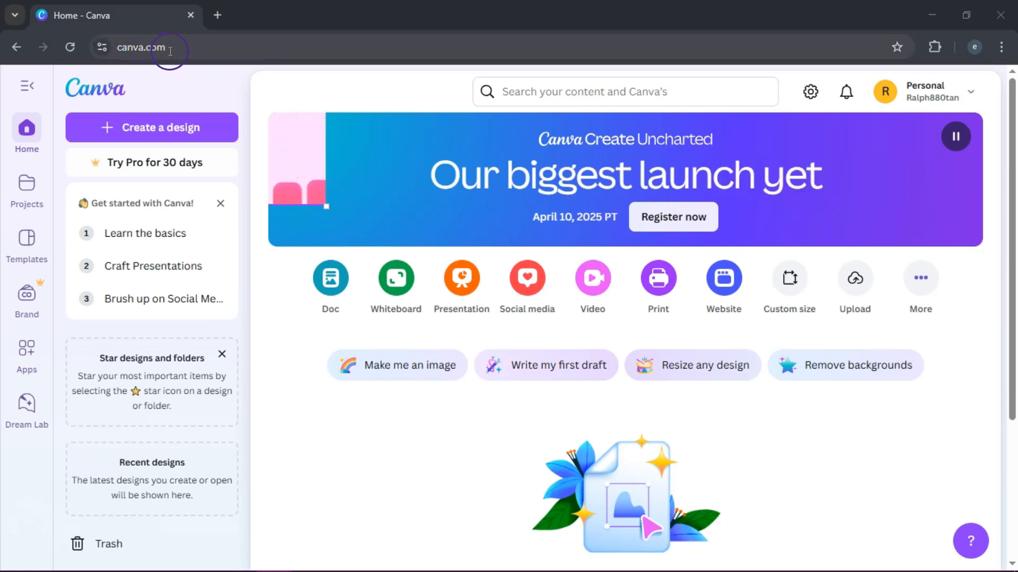
click(252, 222)
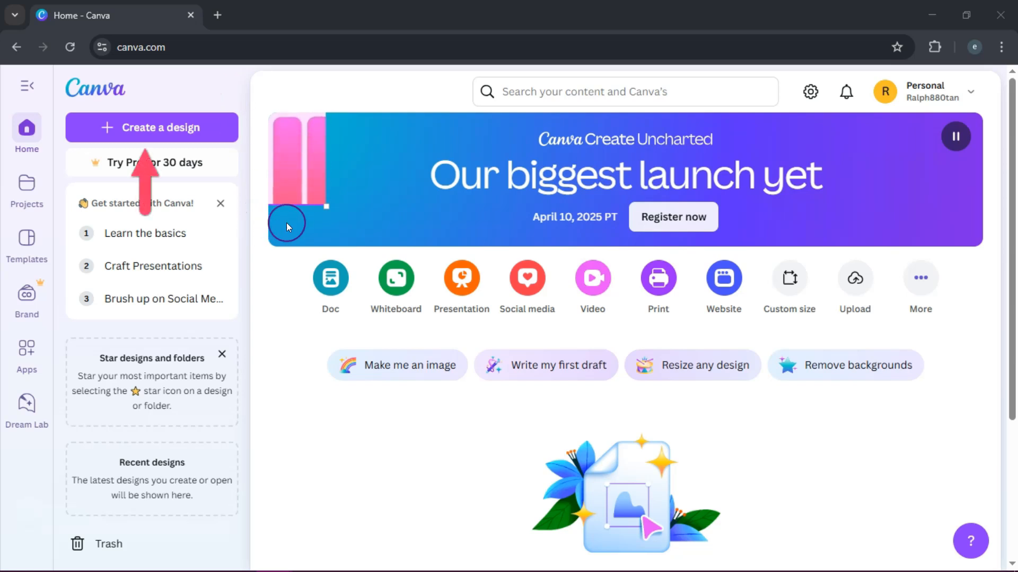
click(215, 181)
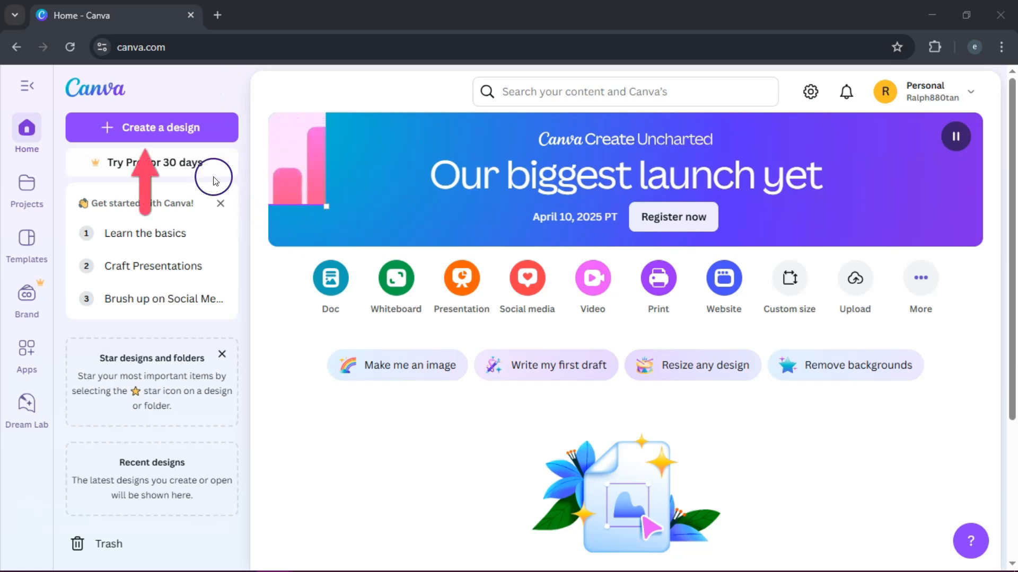
Step: Start a new custom-size design and set its width and height to 500 px each
click(154, 126)
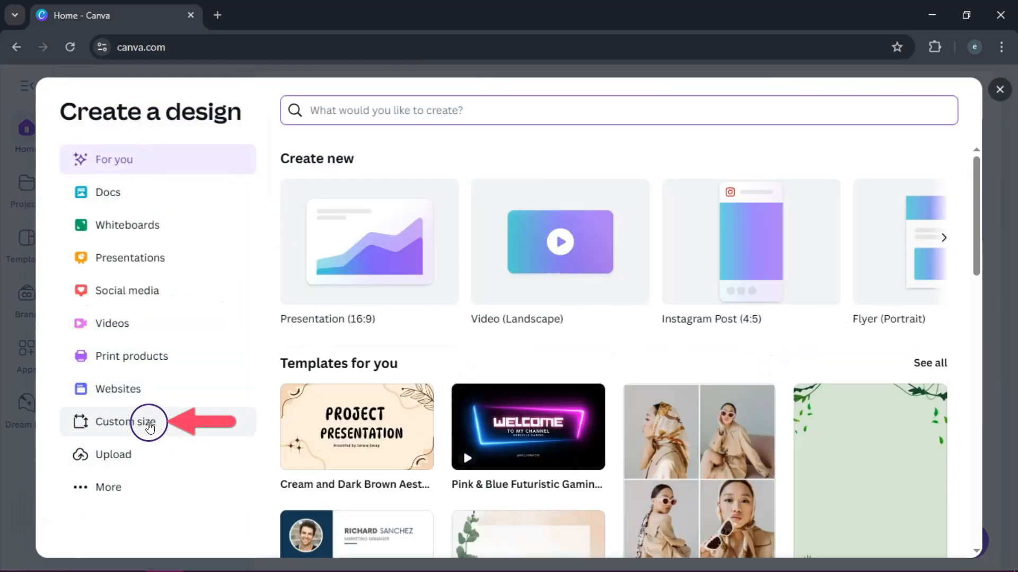
click(134, 424)
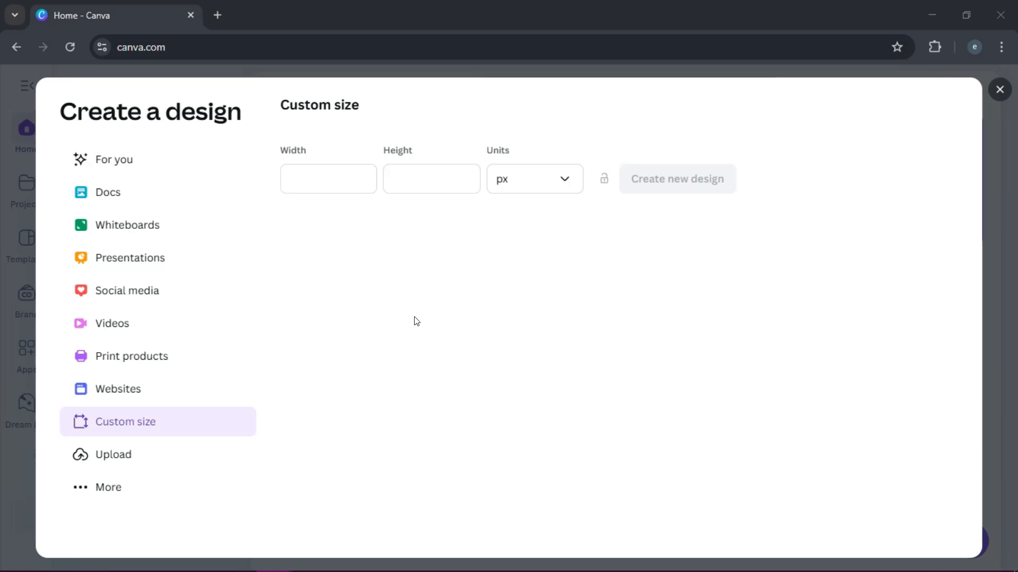
click(328, 188)
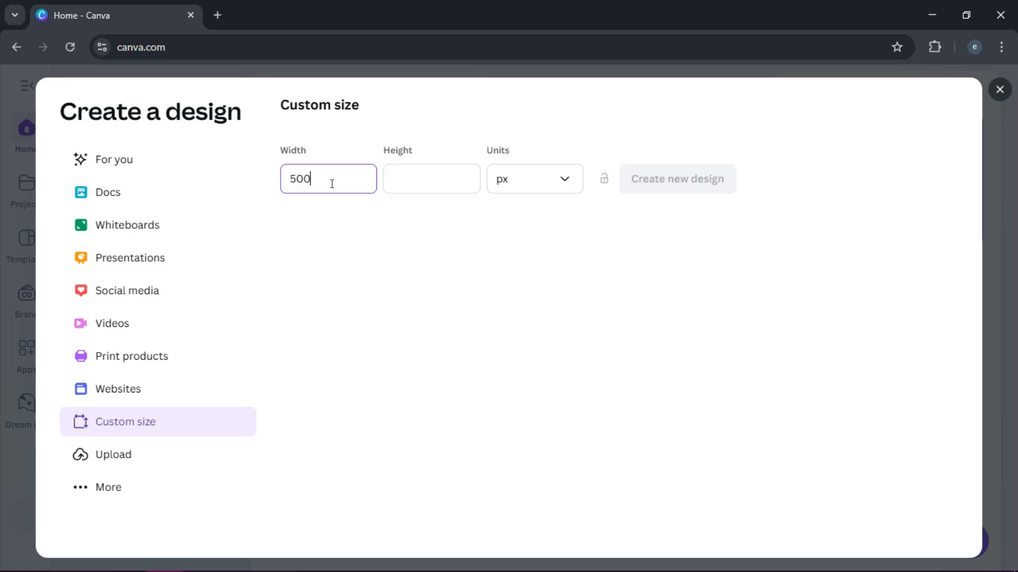
click(425, 177)
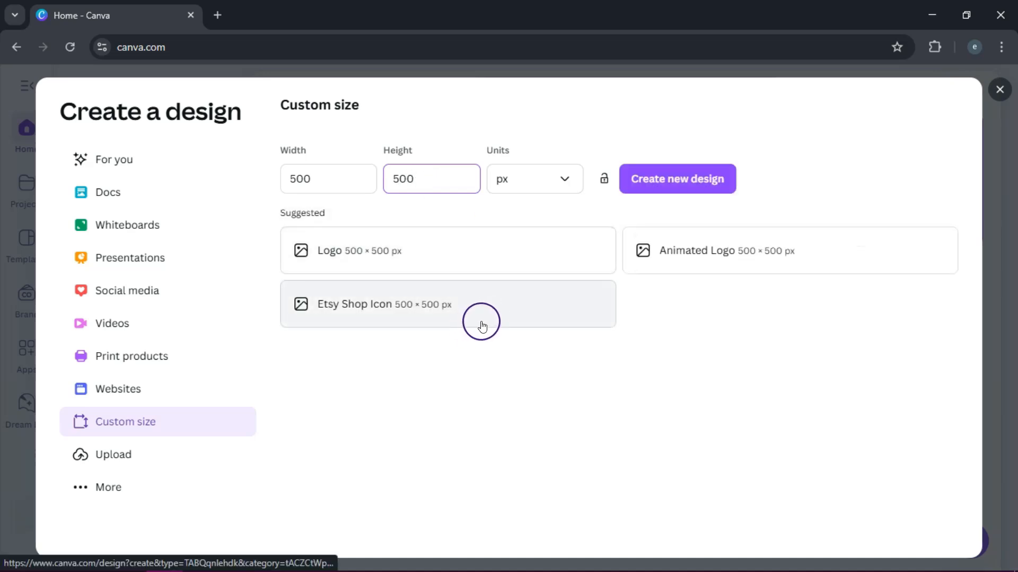
Step: Change the custom size to a width of 1080 px and a height of 1920 px
click(361, 180)
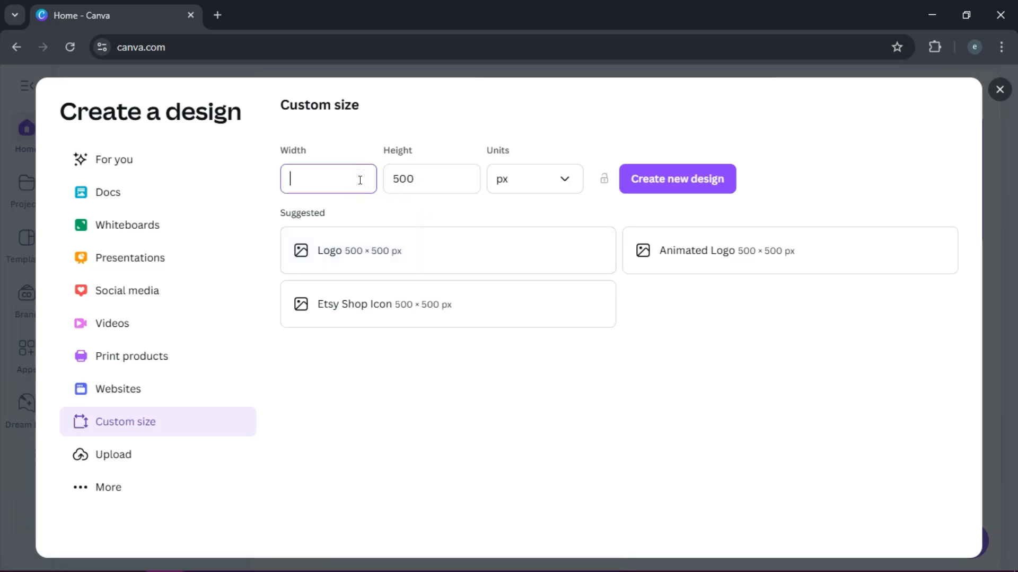
text(1080)
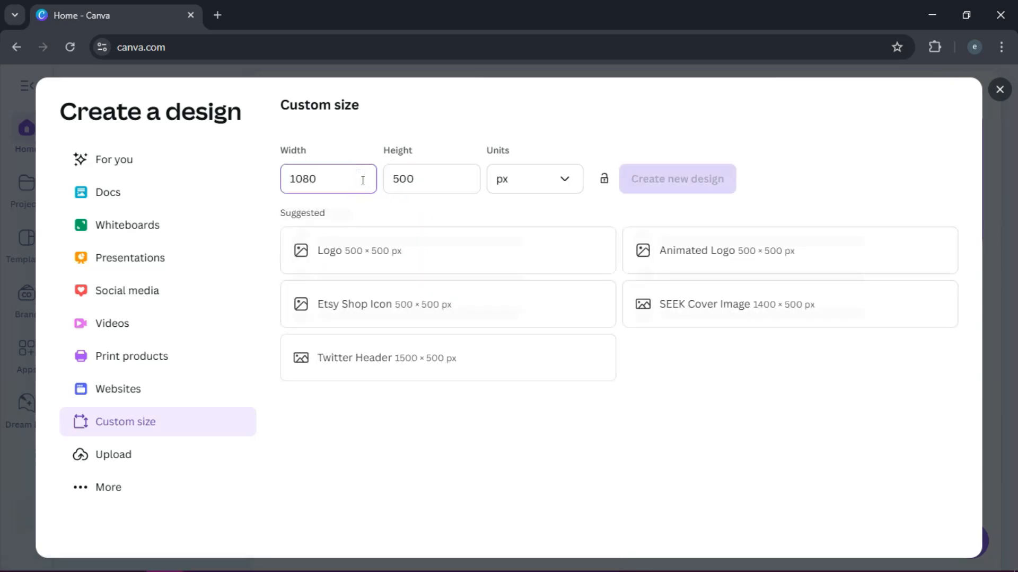
click(417, 179)
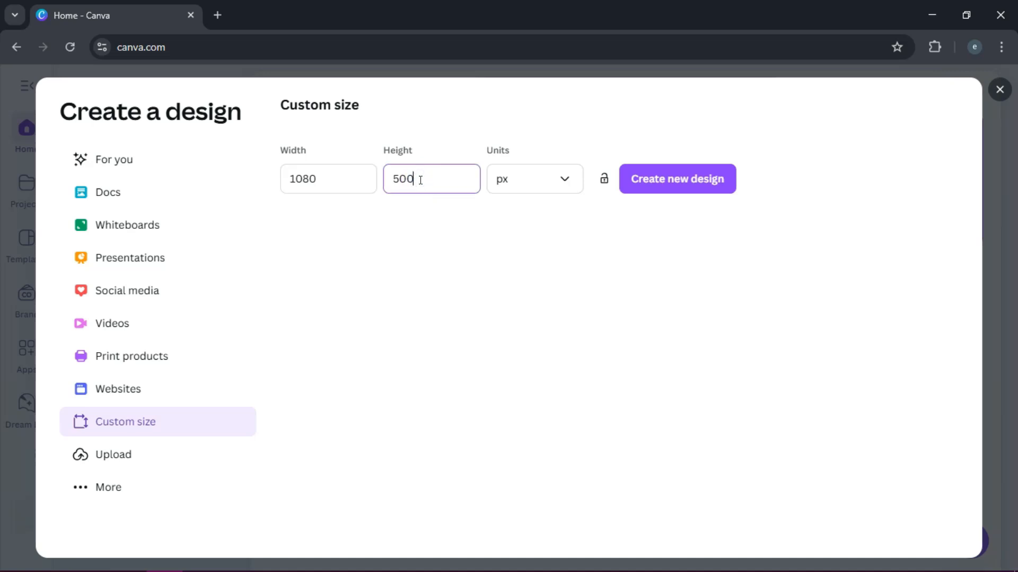
text(1920)
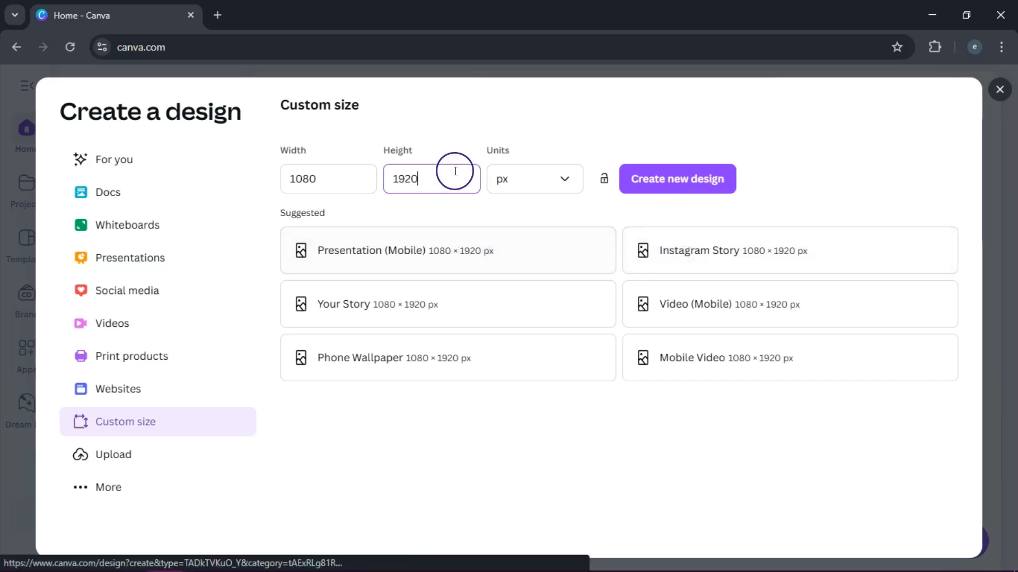
Step: Change the custom size to a width of 800 px and a height of 200 px
click(368, 175)
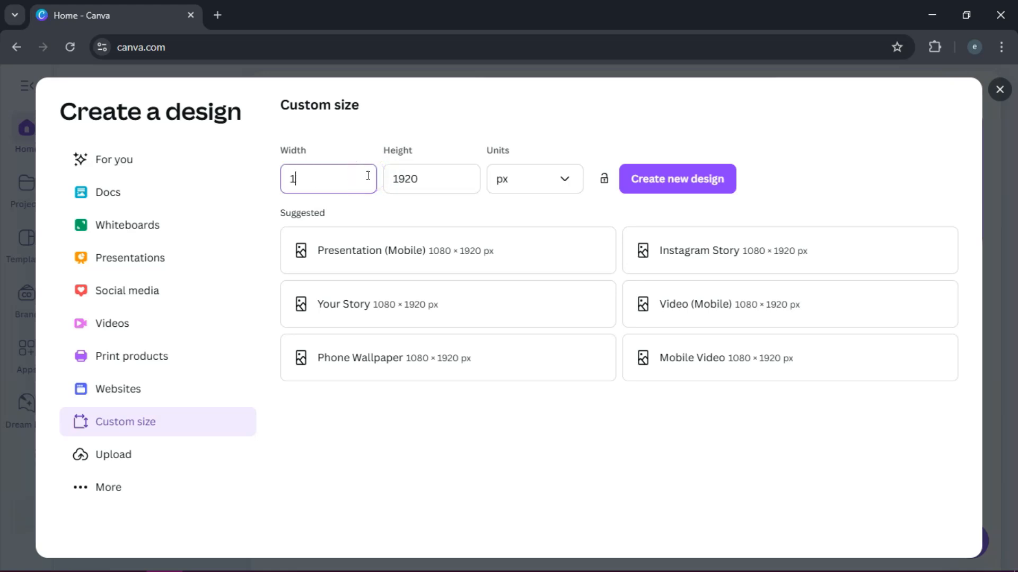
text(80)
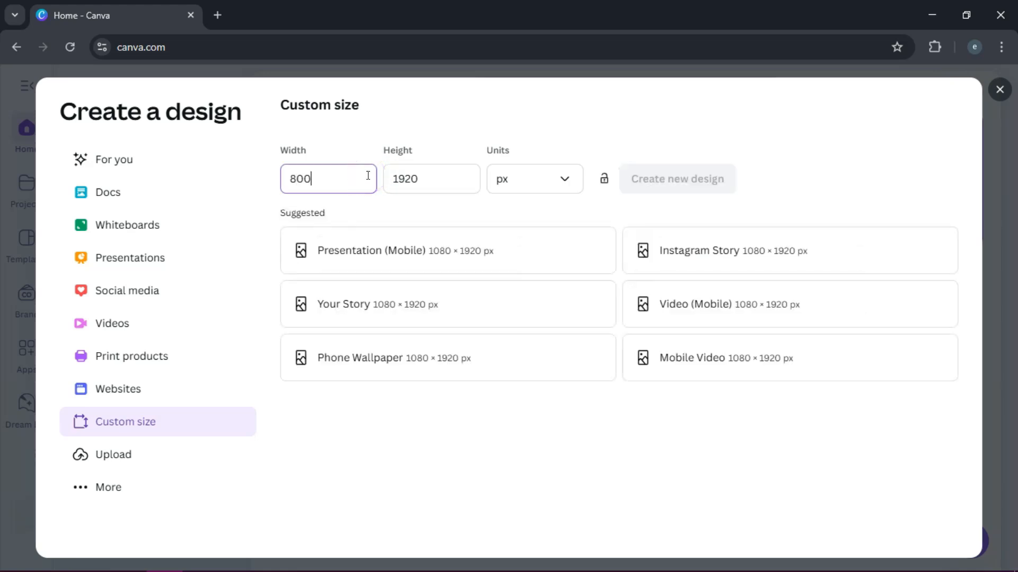
text(0)
click(407, 176)
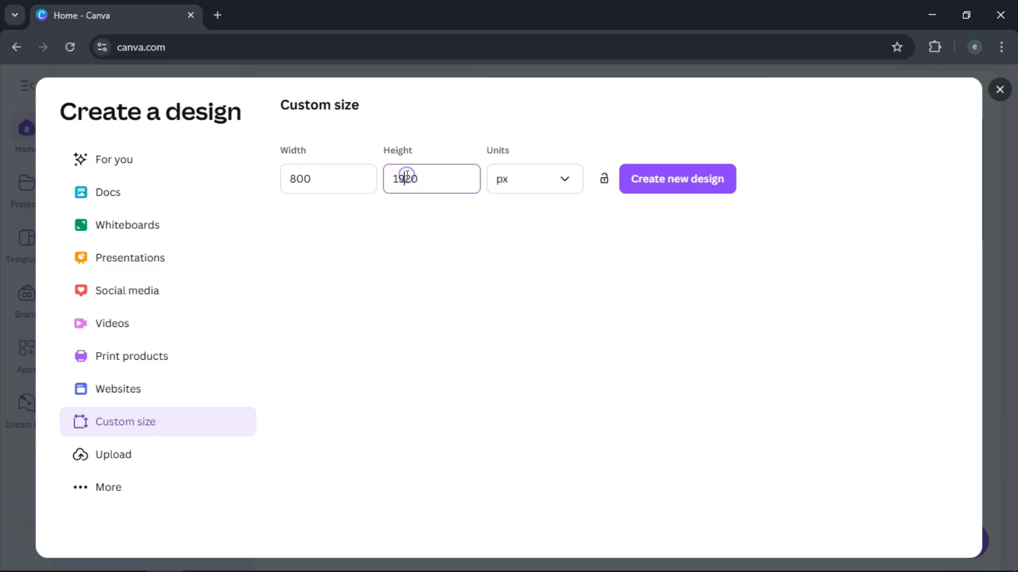
click(412, 180)
click(568, 228)
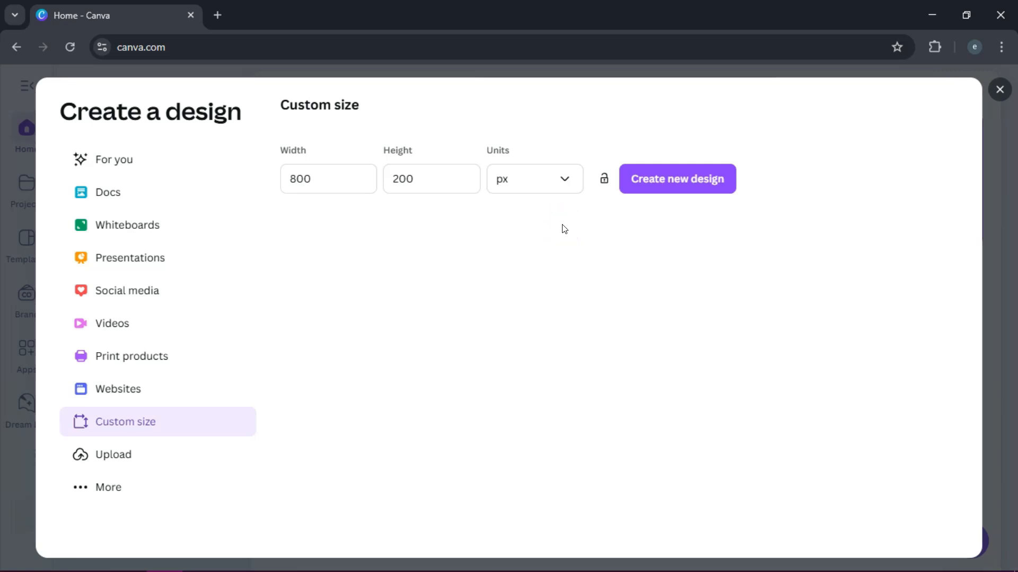
Step: Set the custom size back to 500 × 500 px and create the new design
click(351, 181)
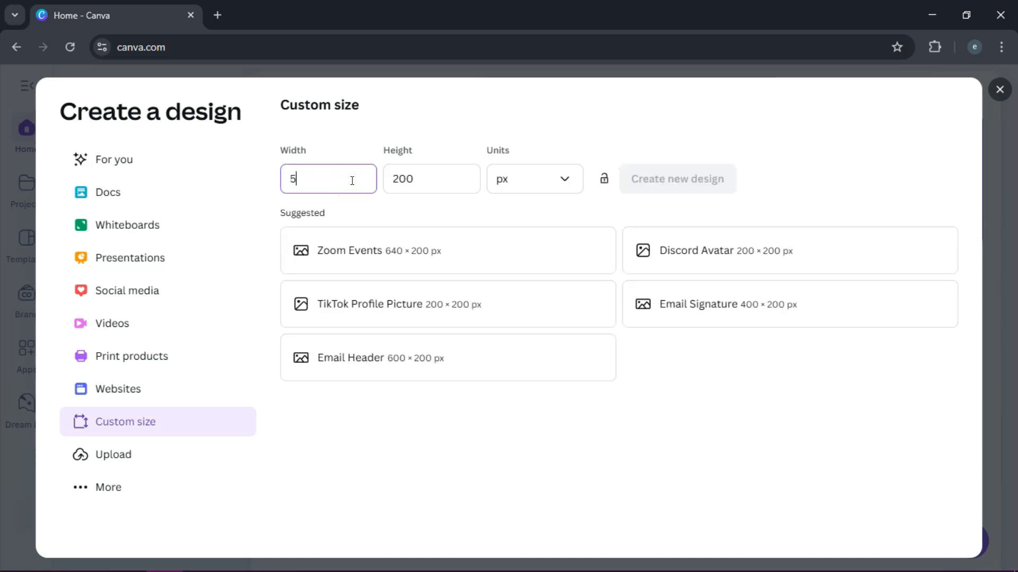
click(419, 178)
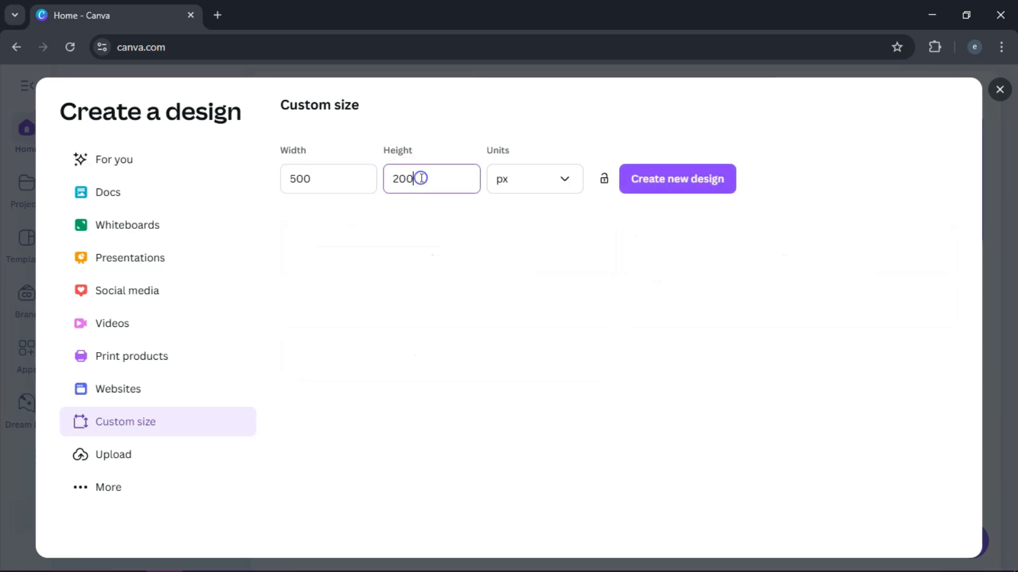
text(500)
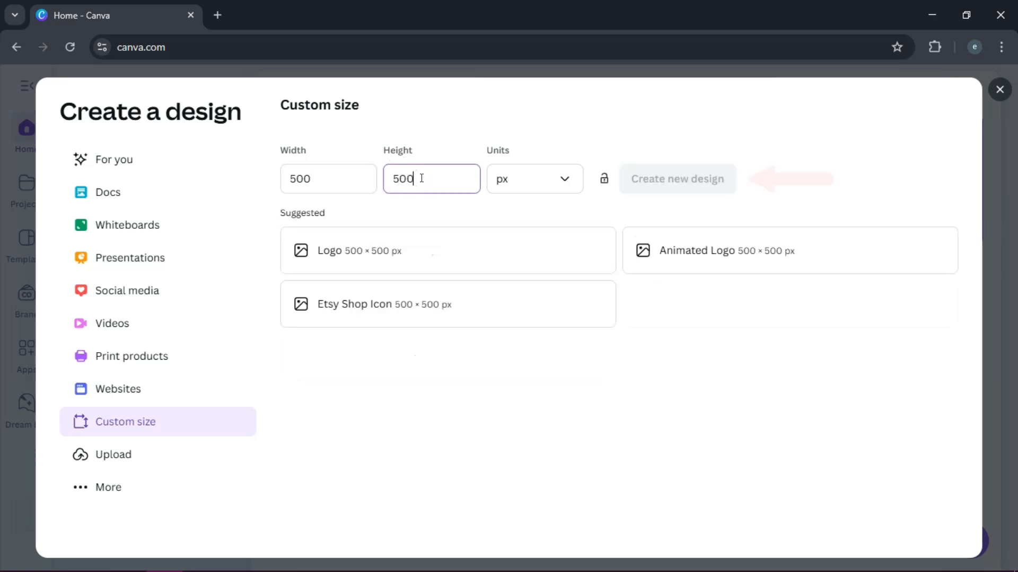
click(684, 181)
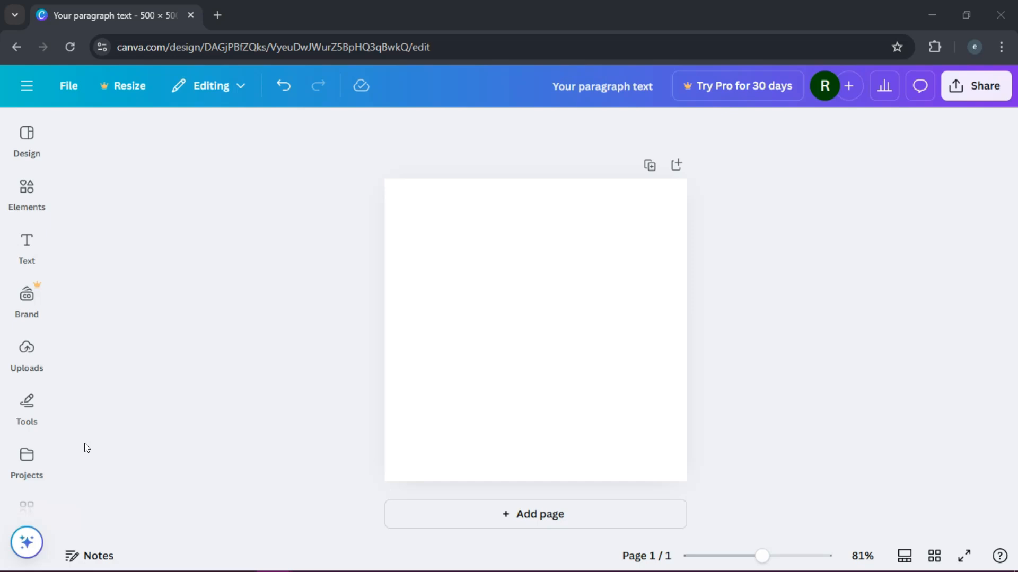
Step: Add a text box to the blank page and replace its placeholder with "SALE TODAY!"
click(45, 204)
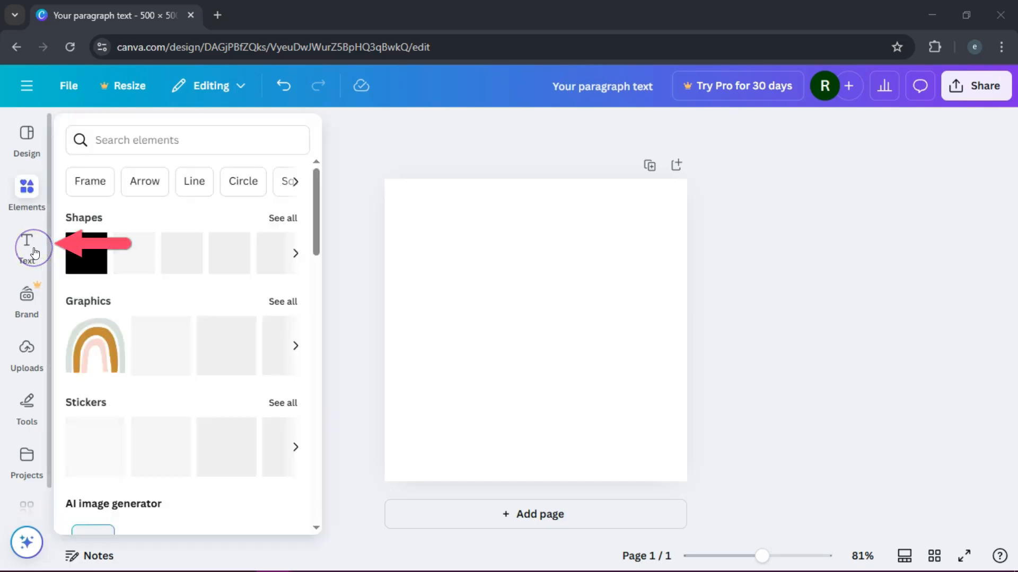
click(28, 246)
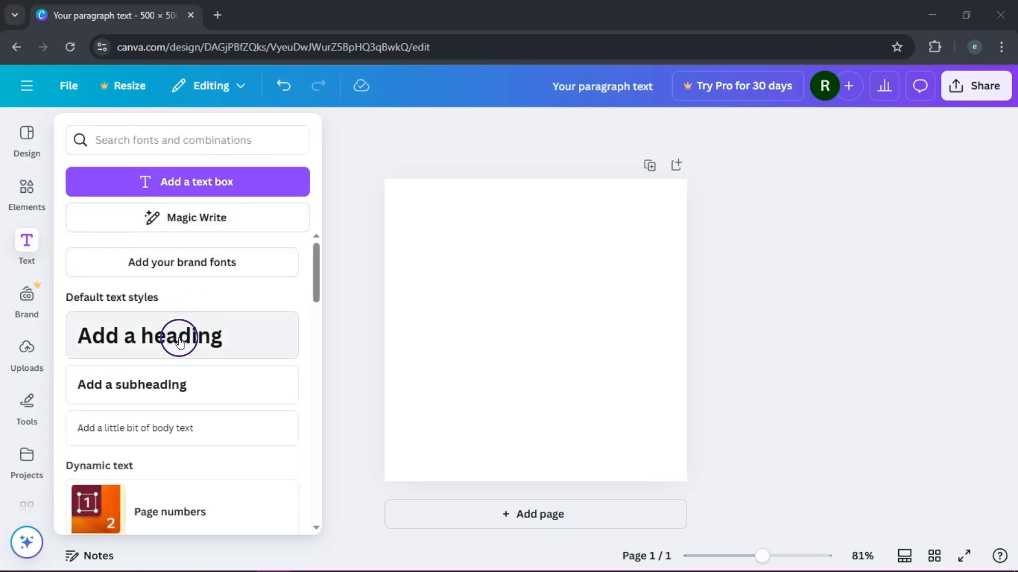
click(214, 180)
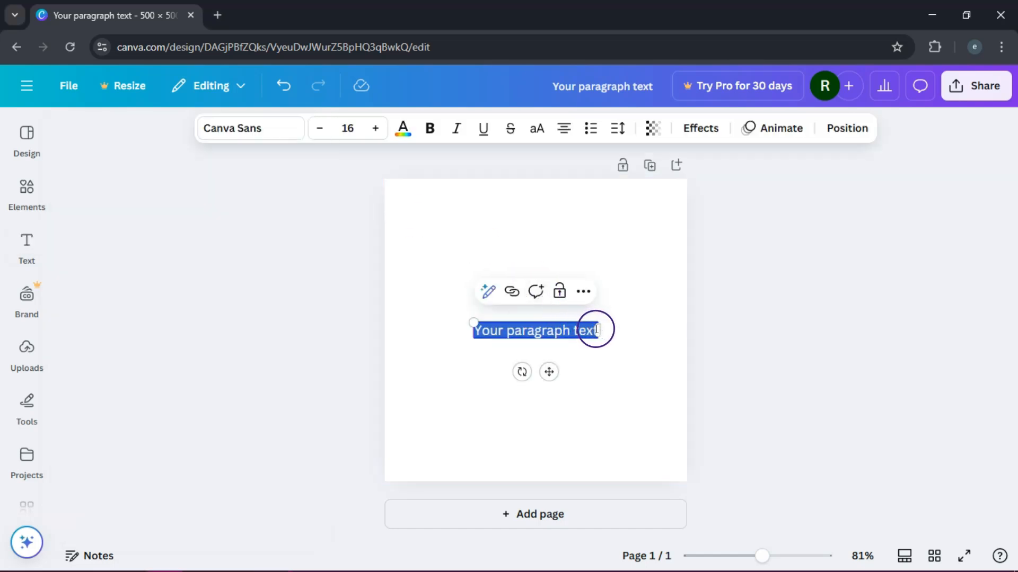
key(BackSpace)
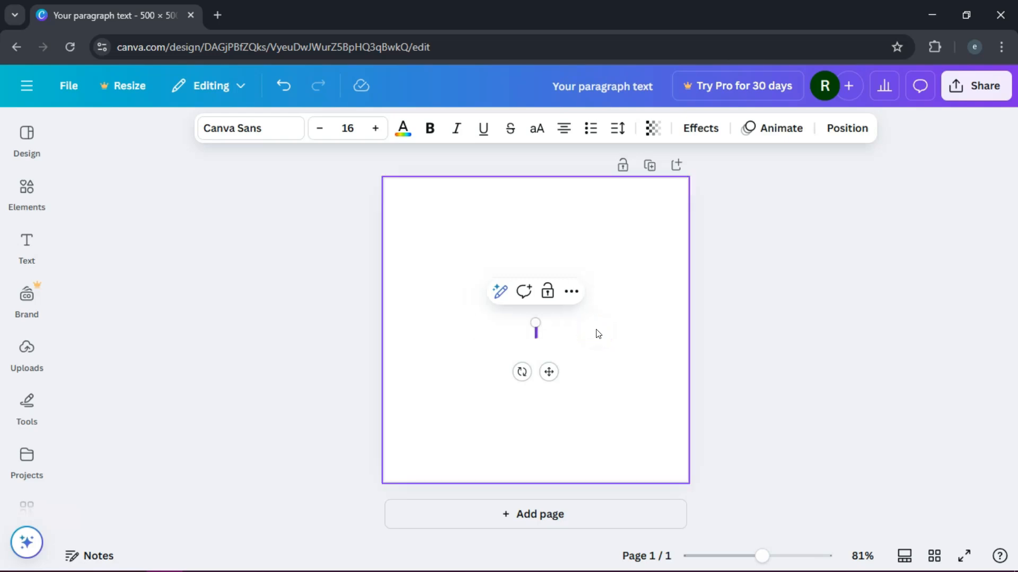
text(SALE TODA)
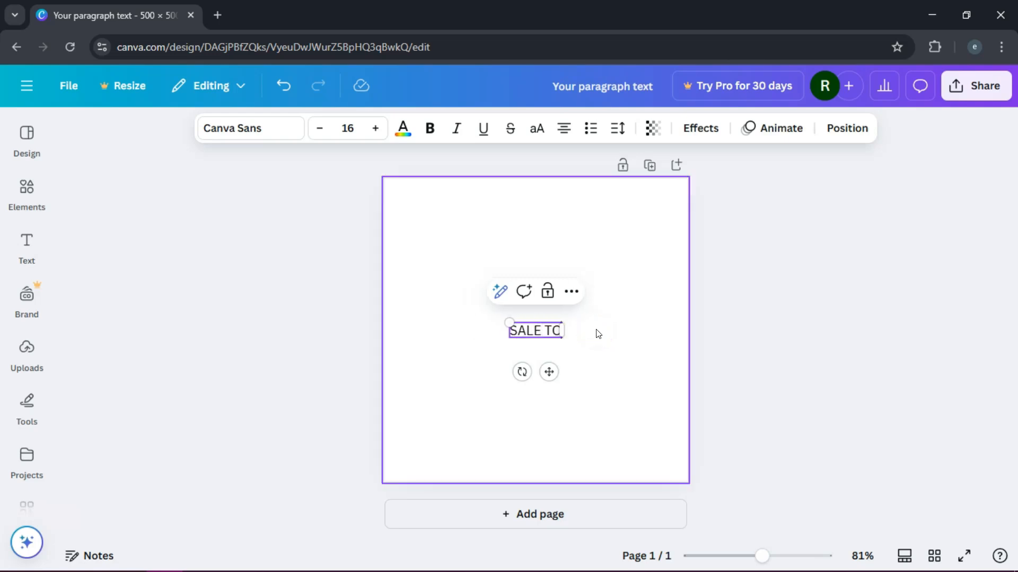
text(Y)
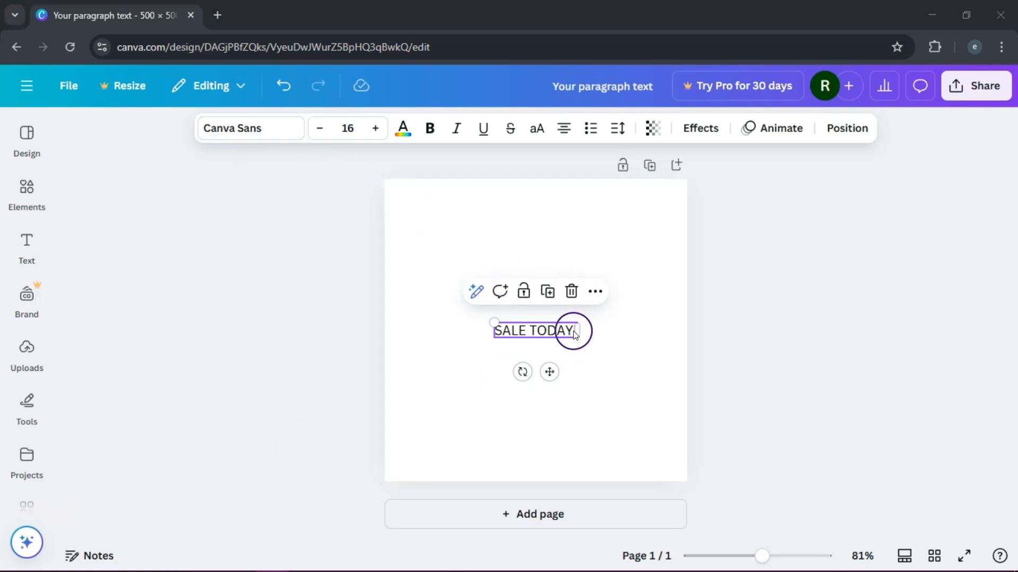
Step: Change the font of the "SALE TODAY!" text to League Spartan
click(572, 334)
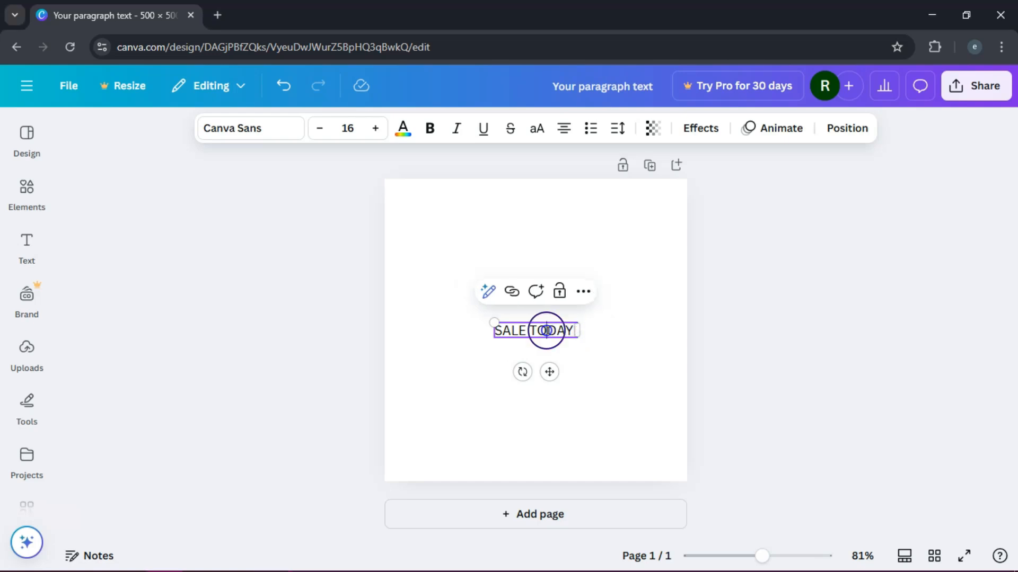
click(268, 131)
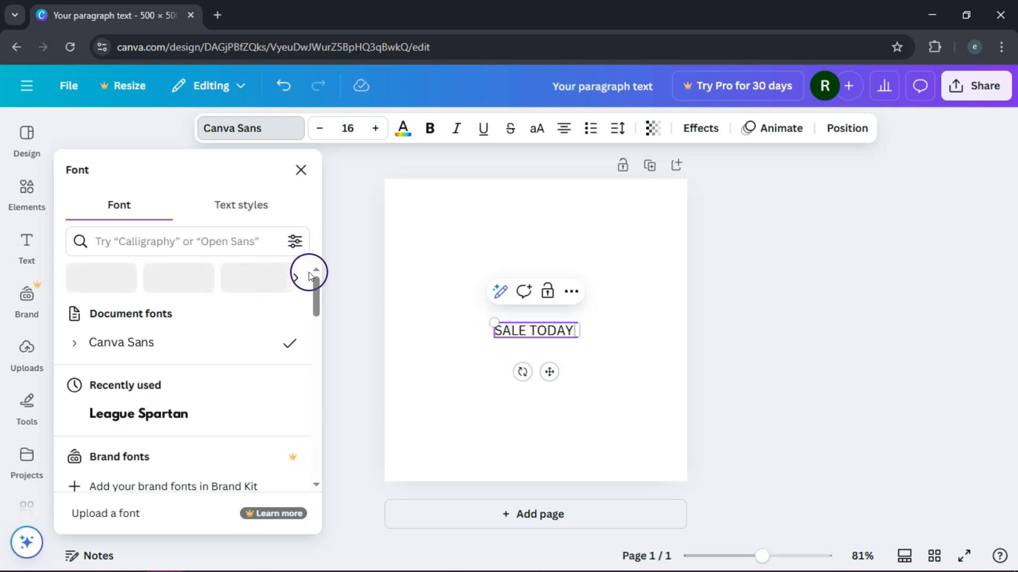
drag(316, 283, 316, 351)
click(136, 386)
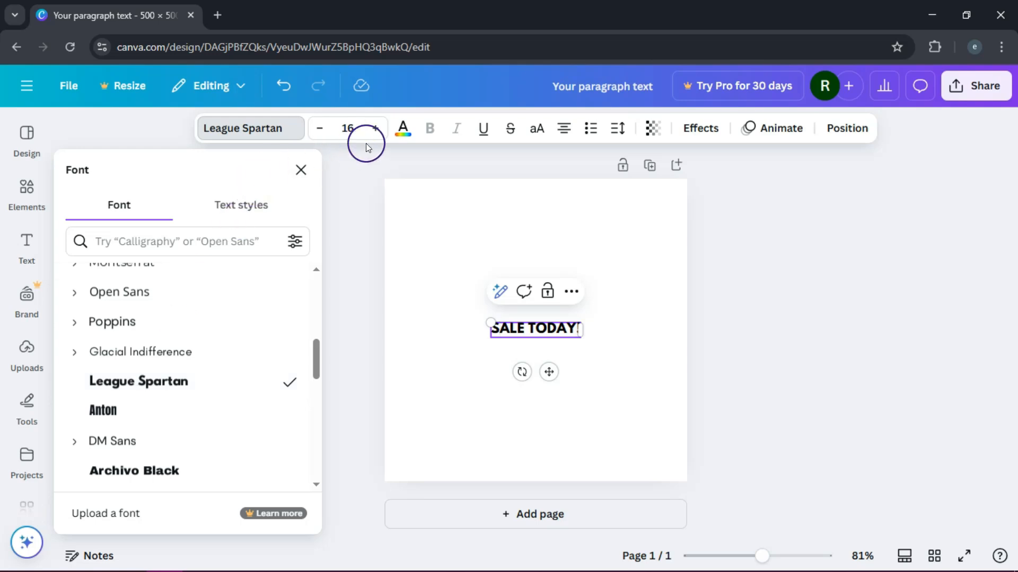
Step: Increase the font size of the "SALE TODAY!" text to 36
click(376, 129)
click(376, 129)
double_click(375, 129)
triple_click(376, 129)
triple_click(376, 129)
double_click(375, 129)
triple_click(375, 129)
triple_click(376, 128)
double_click(376, 129)
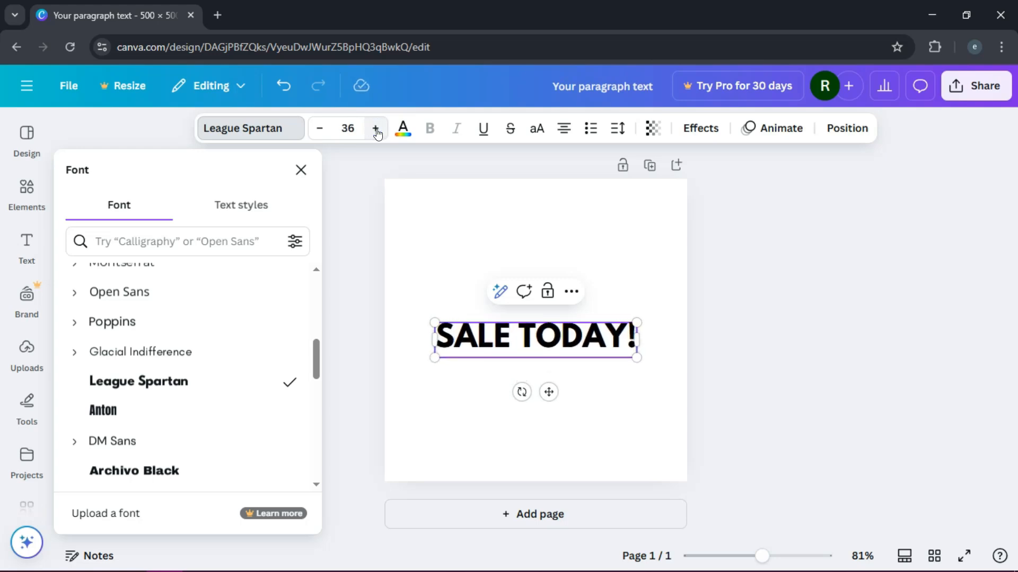
Step: Recolor the whole "SALE TODAY!" text with pink from the default solid colors, and deselect it
click(412, 139)
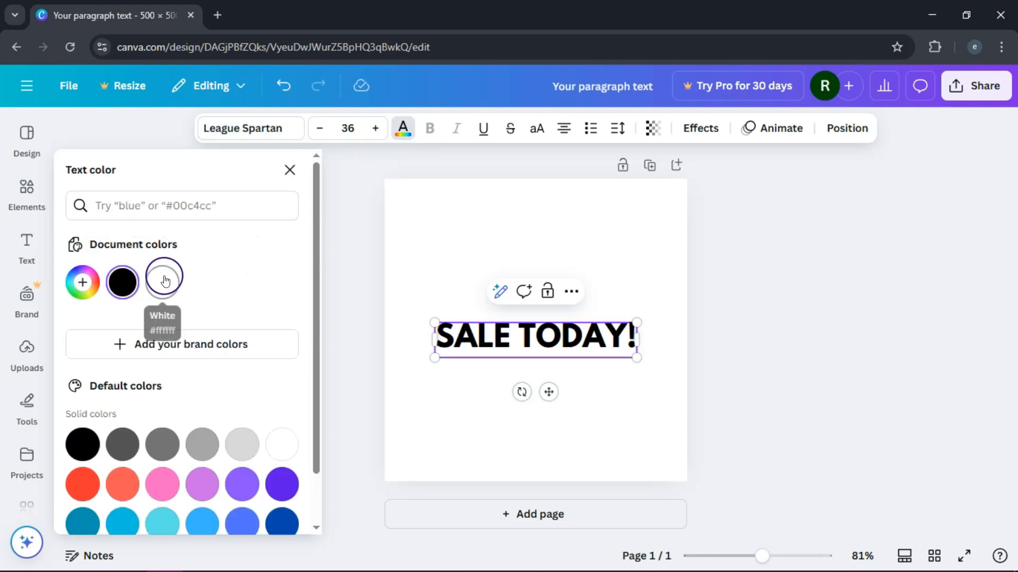
click(243, 486)
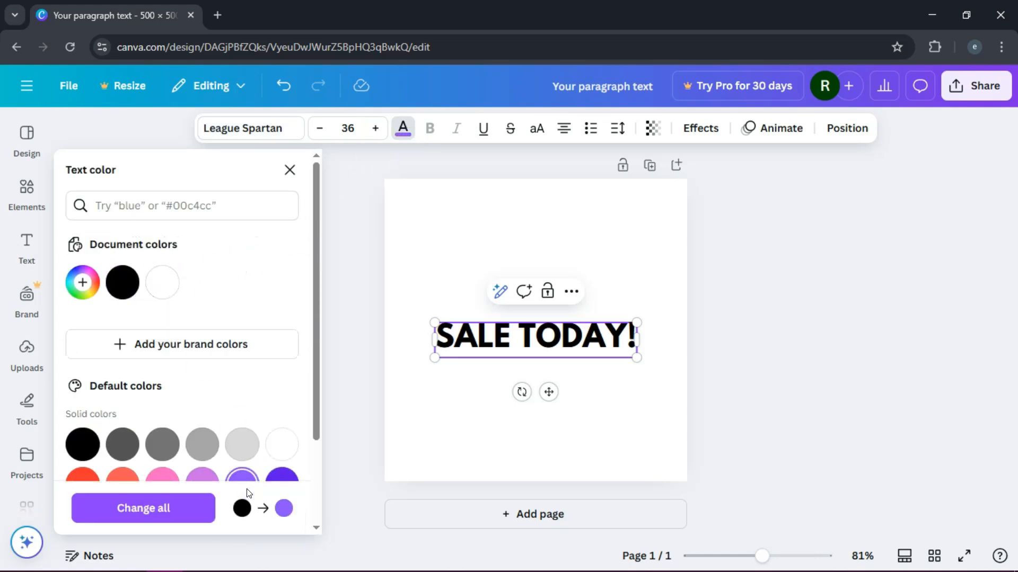
drag(443, 336, 674, 332)
click(168, 473)
click(454, 291)
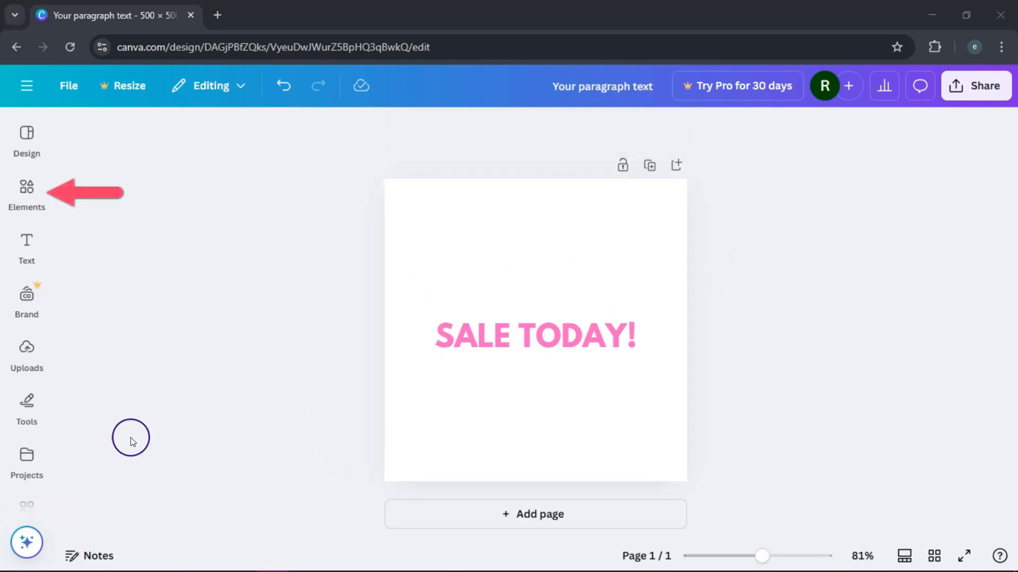
Step: Place the three-balloon sticker from the elements library over the "SALE TODAY!" text and enlarge it slightly
click(29, 196)
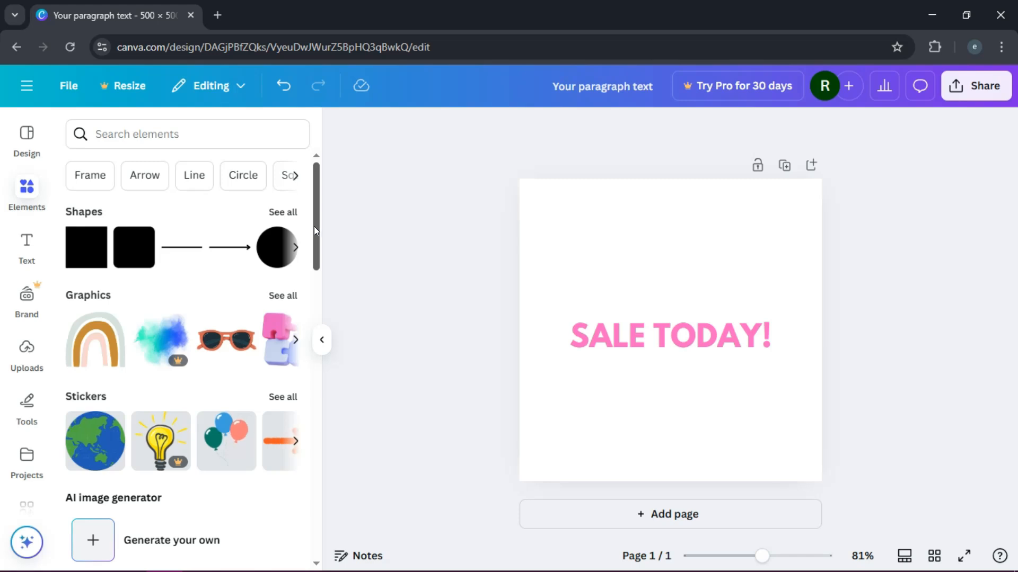
mouse_move(313, 227)
mouse_down()
mouse_move(321, 251)
mouse_move(316, 224)
mouse_up()
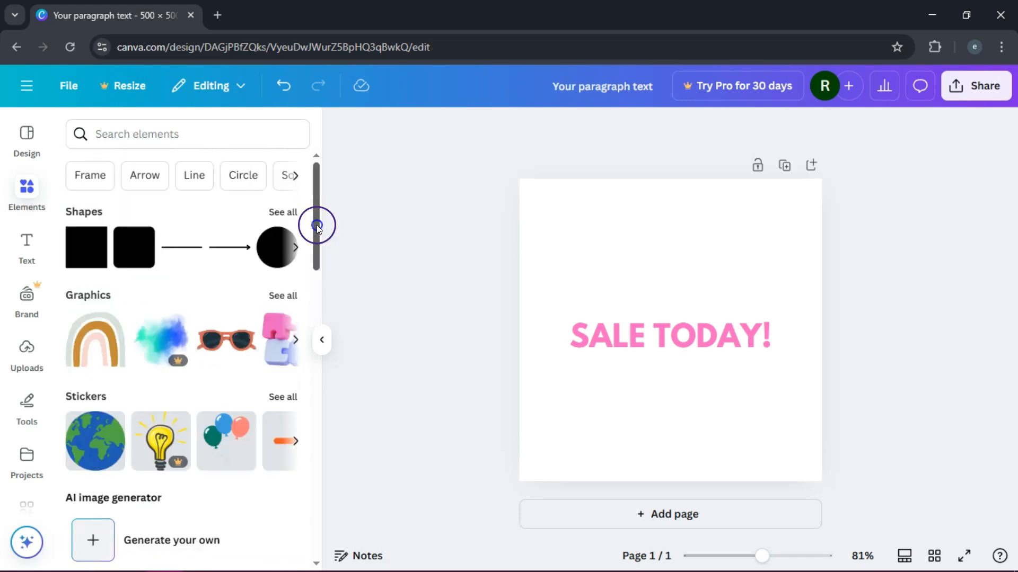
mouse_move(227, 448)
drag(226, 448, 609, 229)
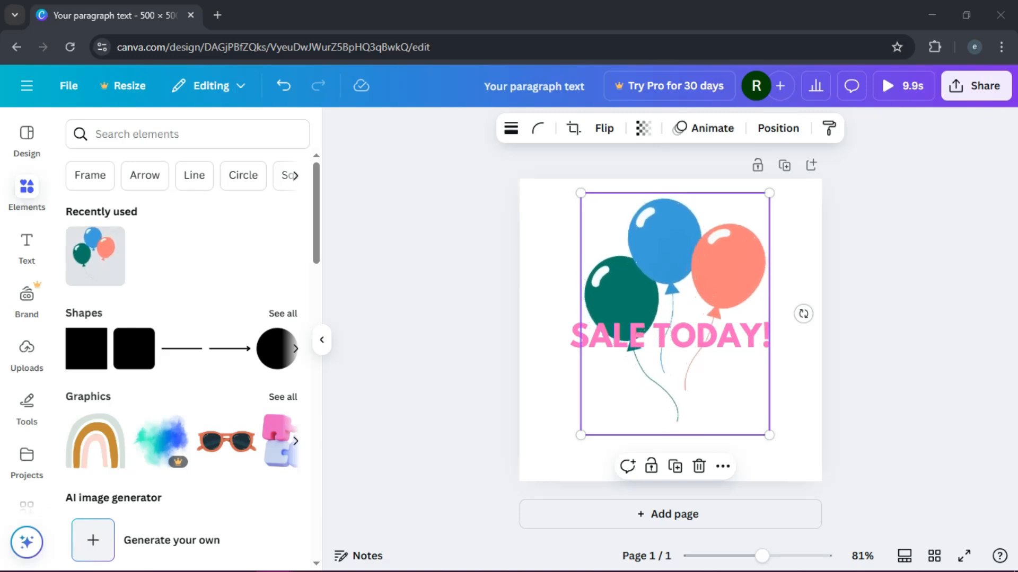
click(322, 340)
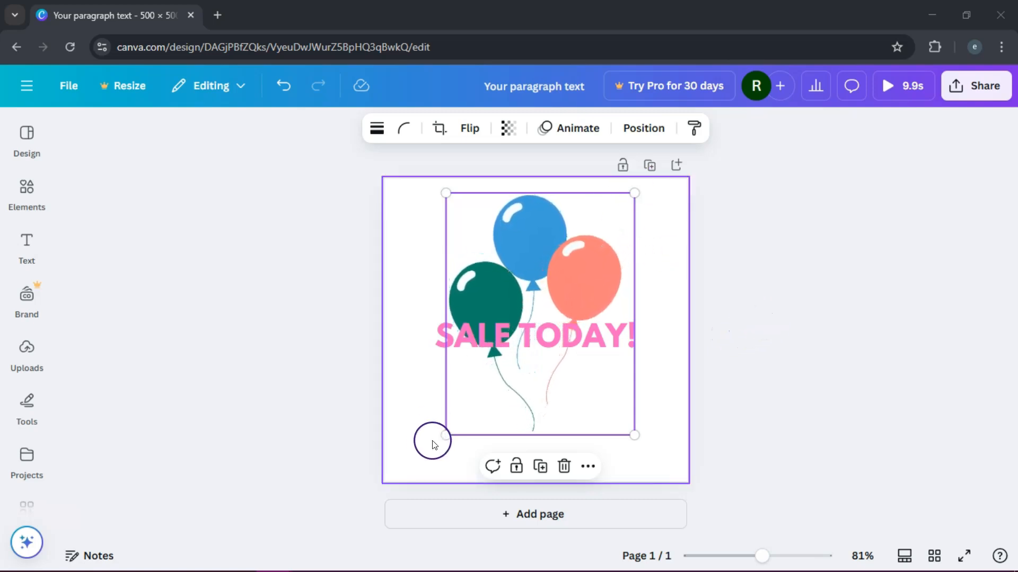
drag(444, 436, 415, 444)
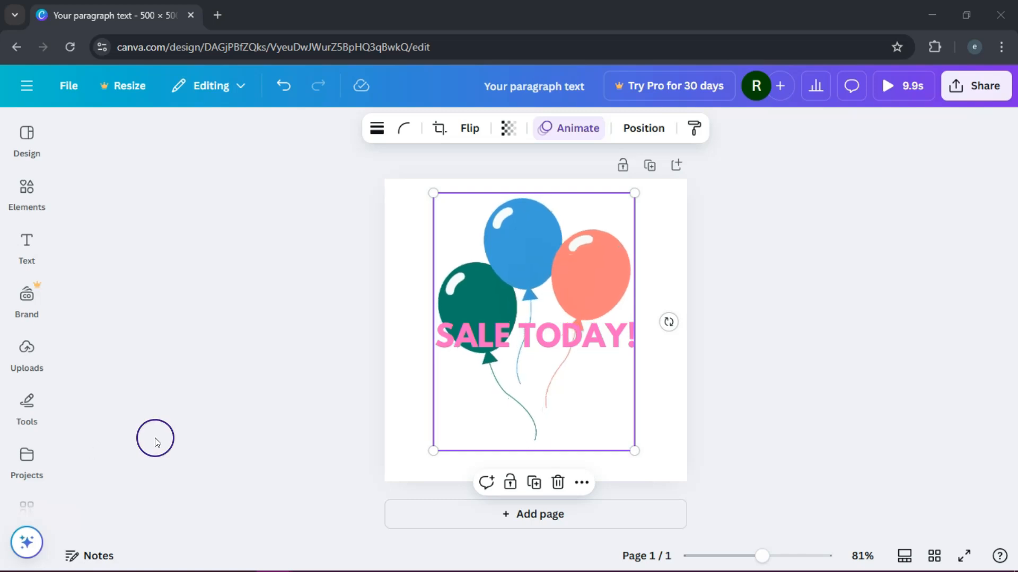
Step: Try the Pan and Fade page animations, and apply the Pop animation to the whole page
click(408, 208)
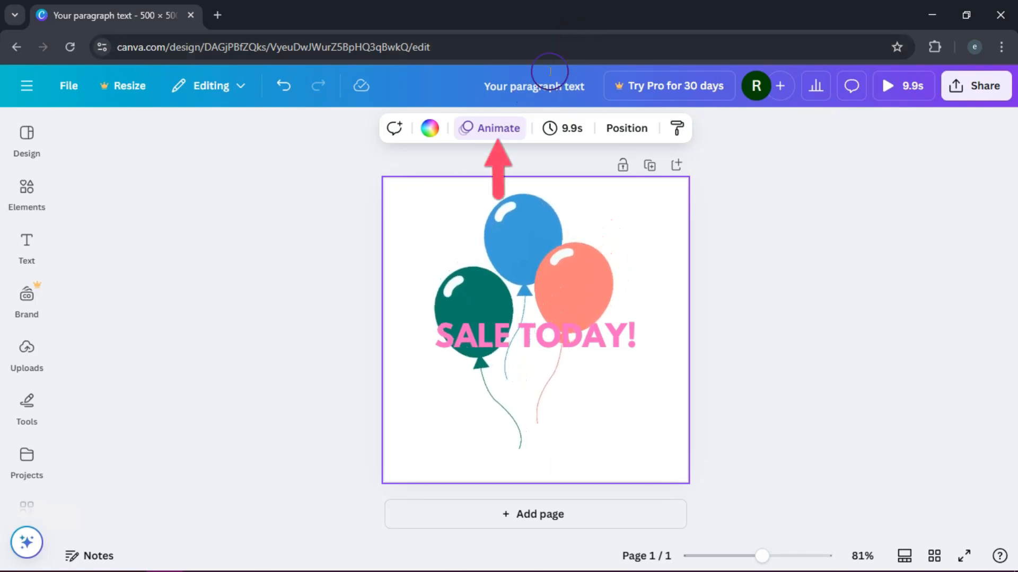
click(490, 129)
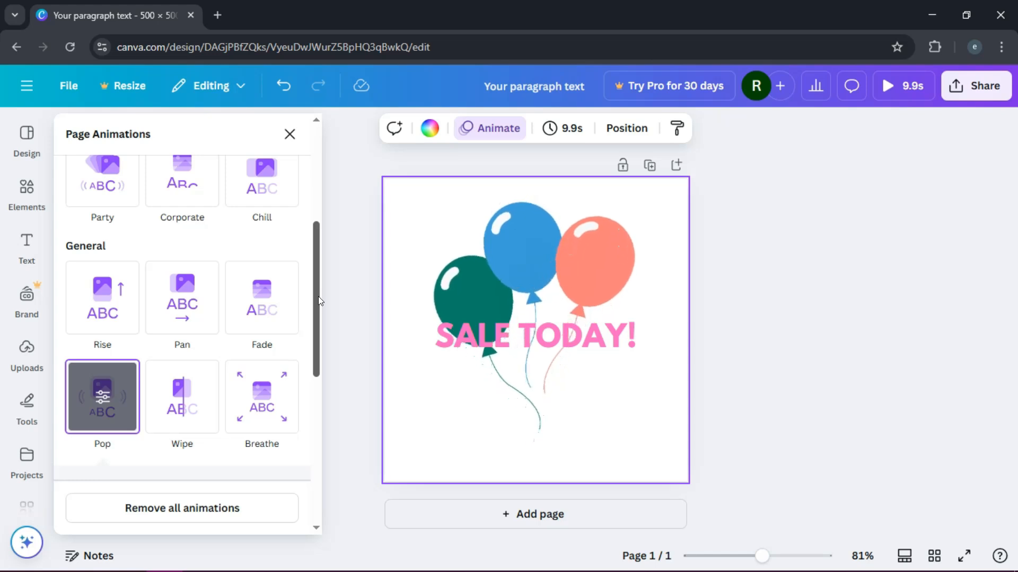
drag(318, 301, 318, 277)
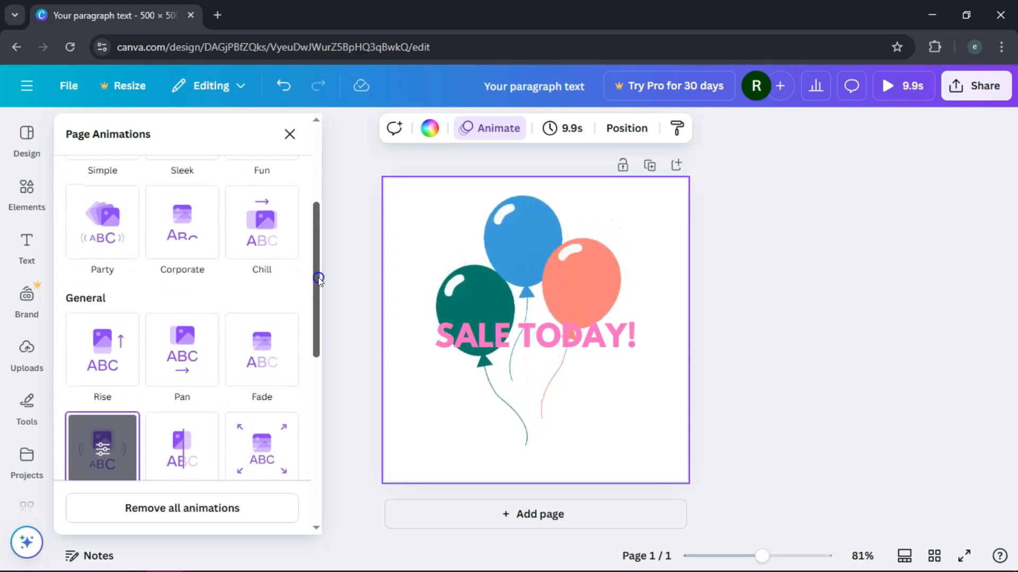
click(175, 347)
click(262, 276)
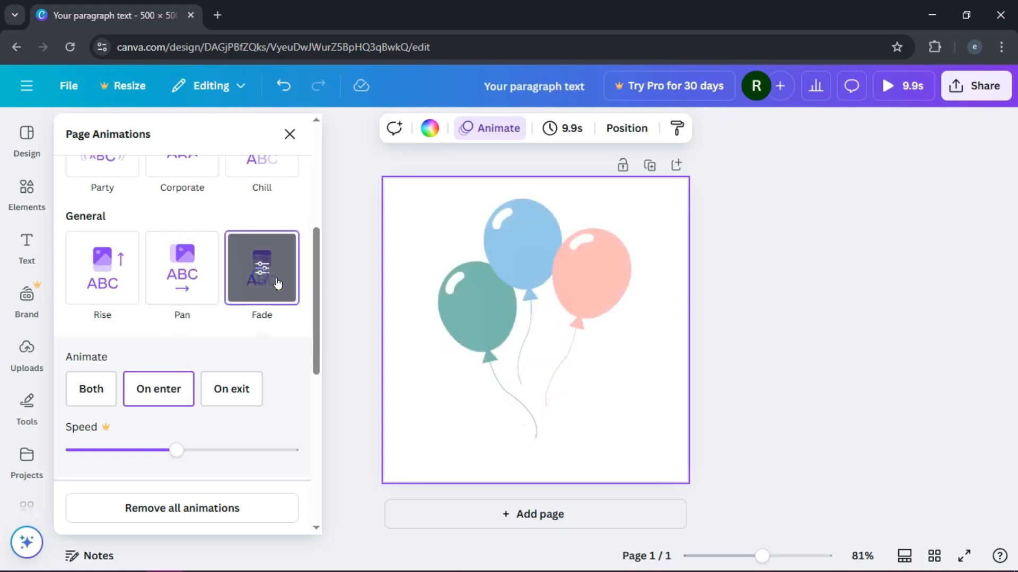
drag(315, 293, 316, 344)
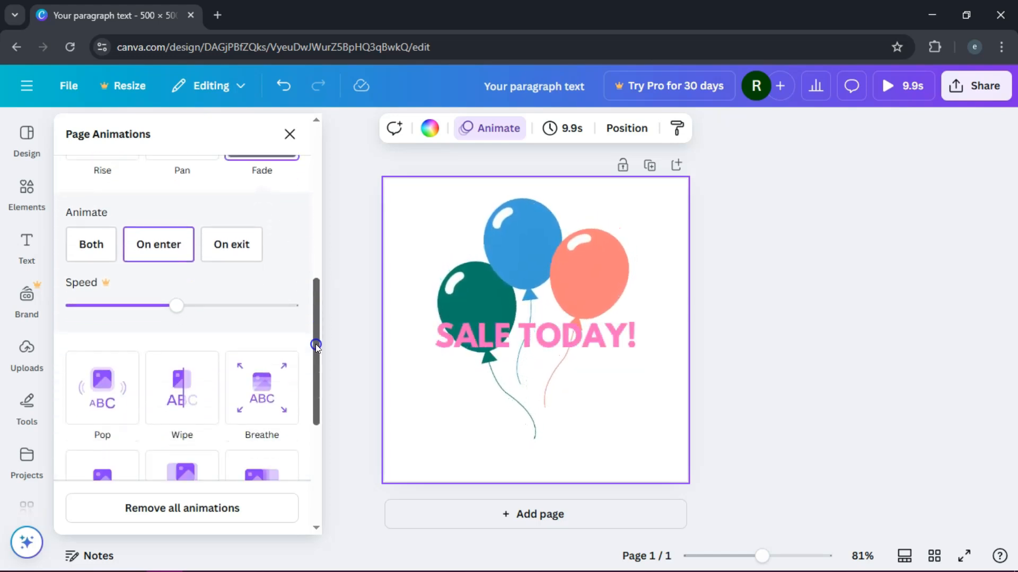
click(115, 371)
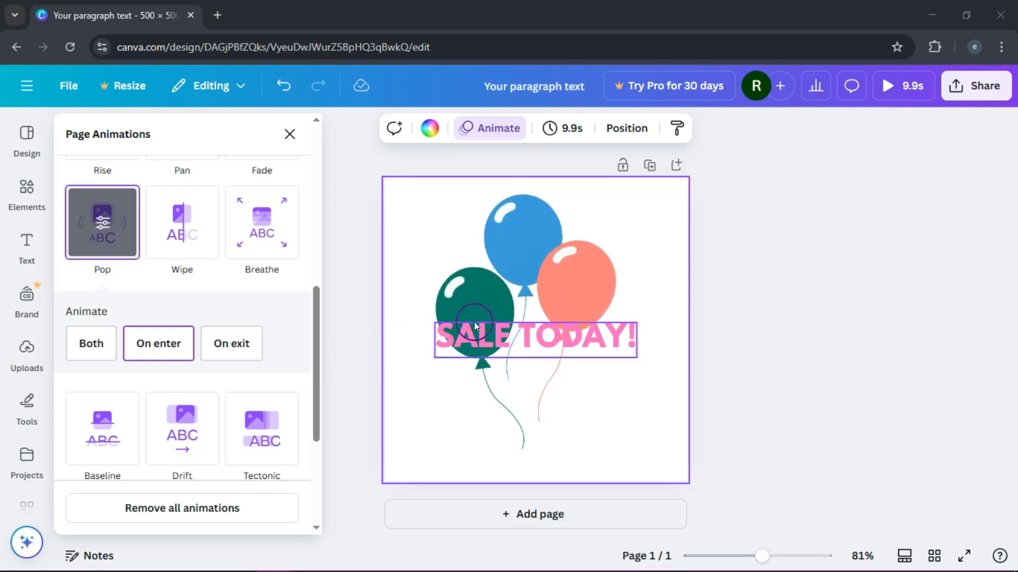
Step: Apply the Typewriter animation to the "SALE TODAY!" text and set it to play on enter
click(489, 338)
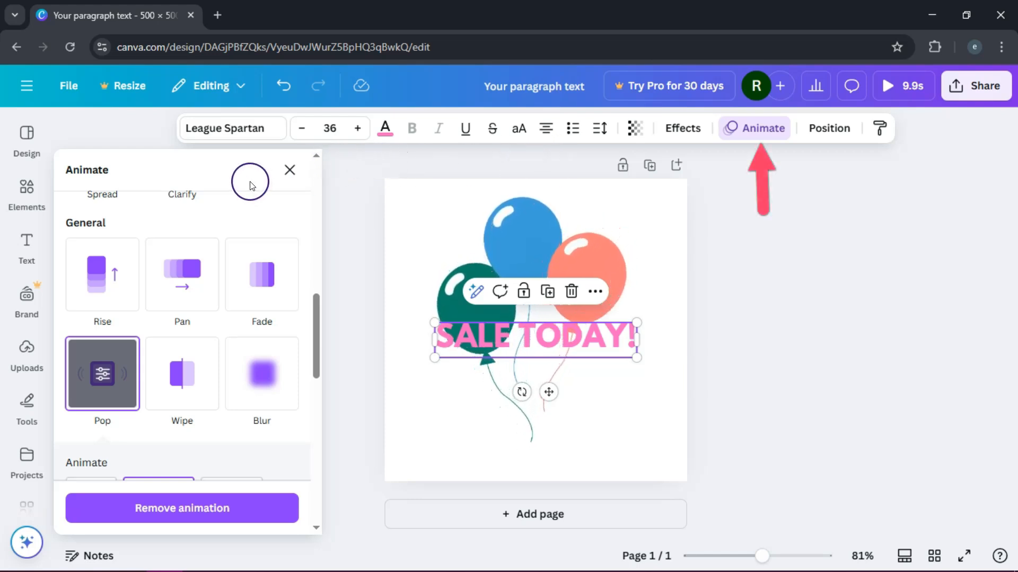
click(289, 170)
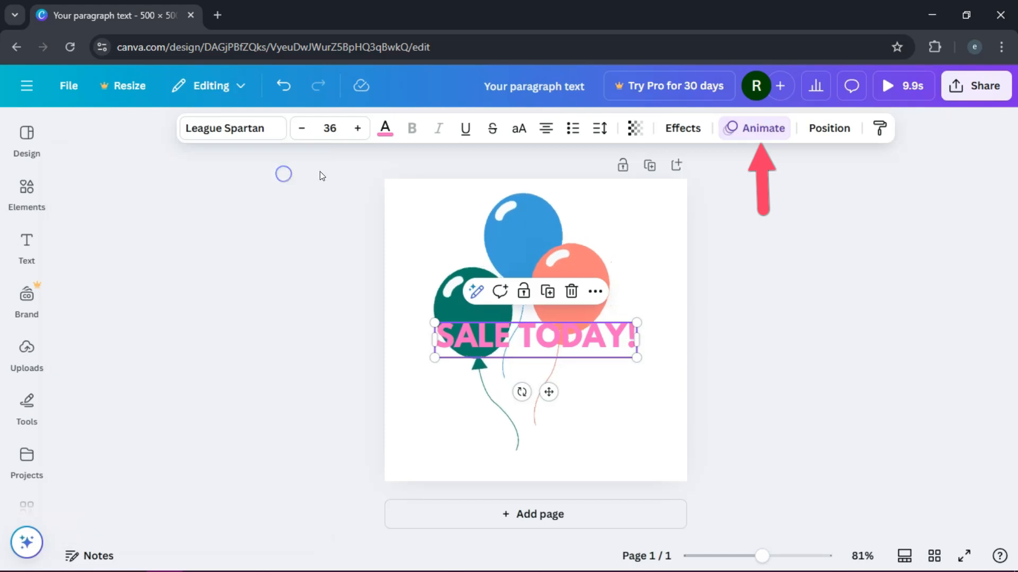
click(753, 130)
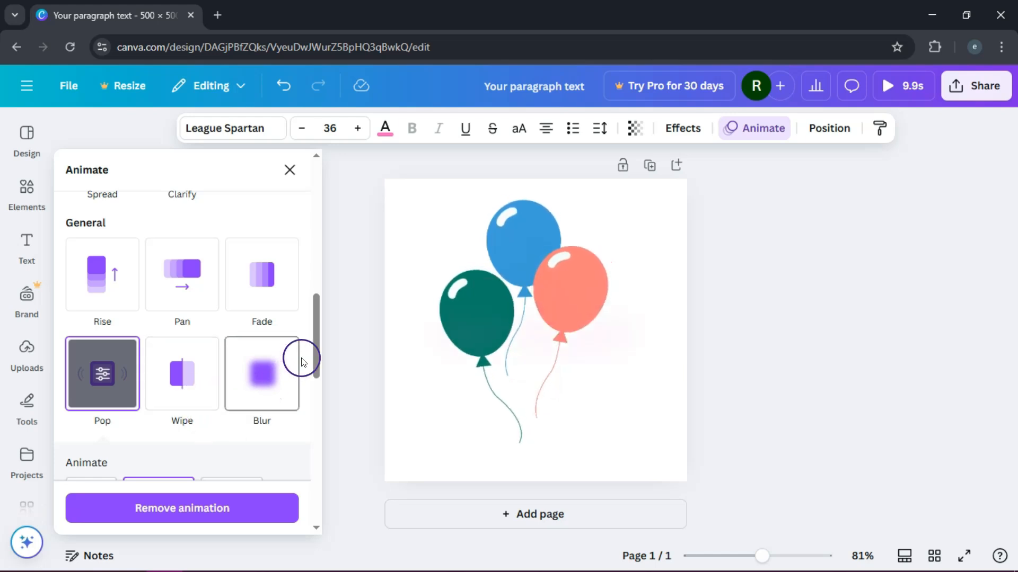
drag(312, 346, 325, 258)
click(113, 271)
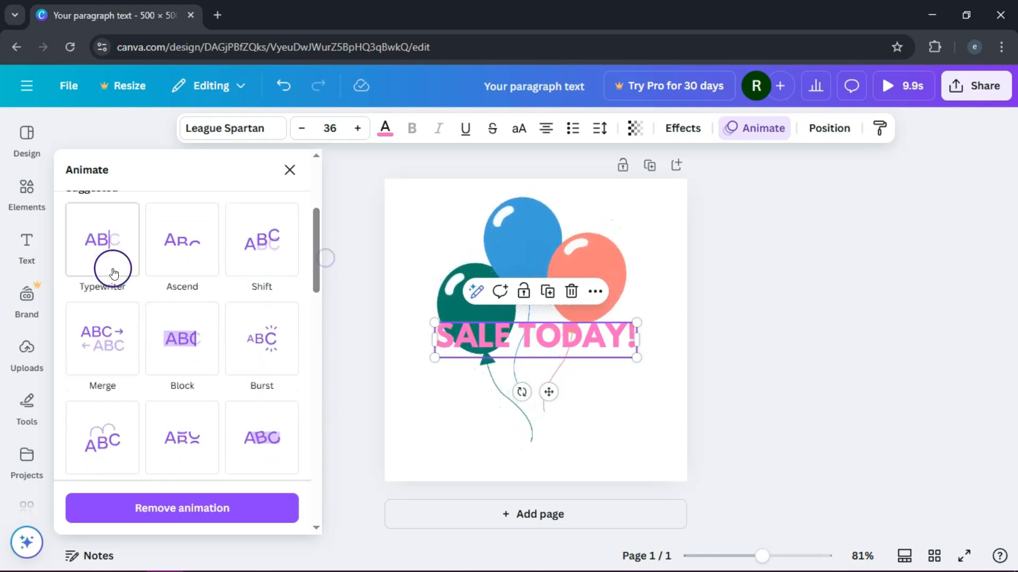
click(151, 378)
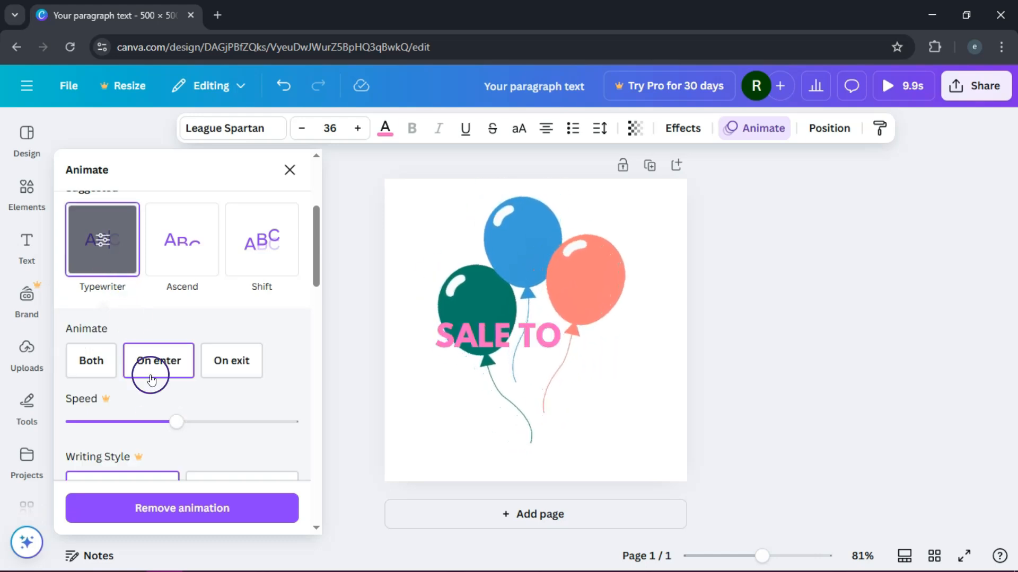
Step: Try Fade and Pan on the balloons, apply the Rise animation on enter, and play the design's preview
click(560, 253)
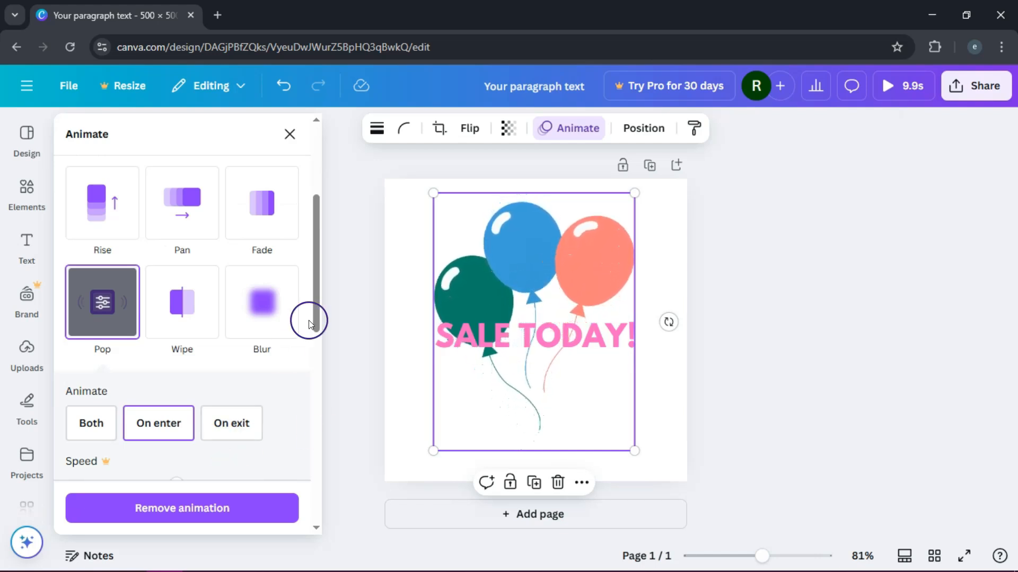
drag(316, 301, 318, 257)
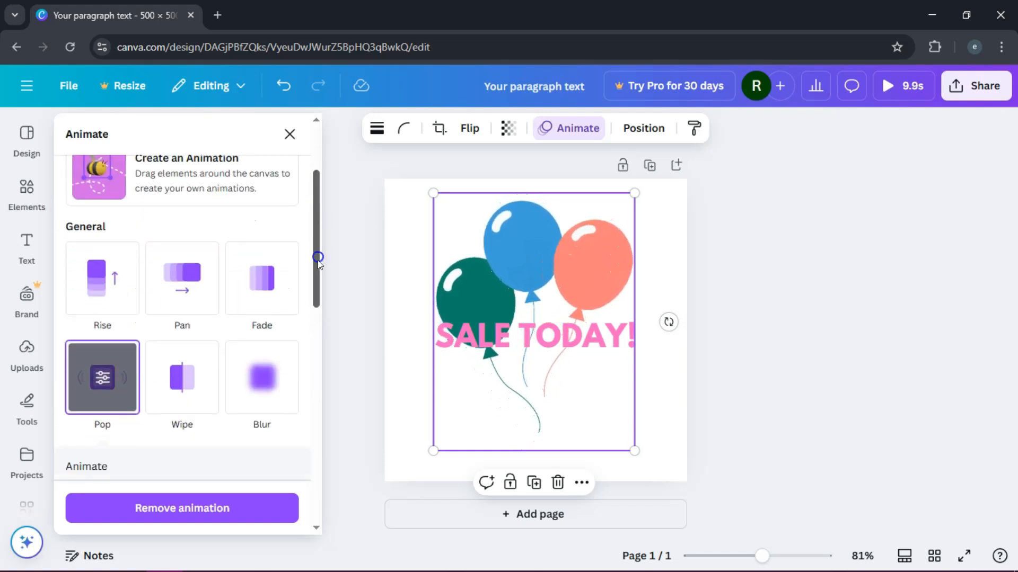
click(259, 285)
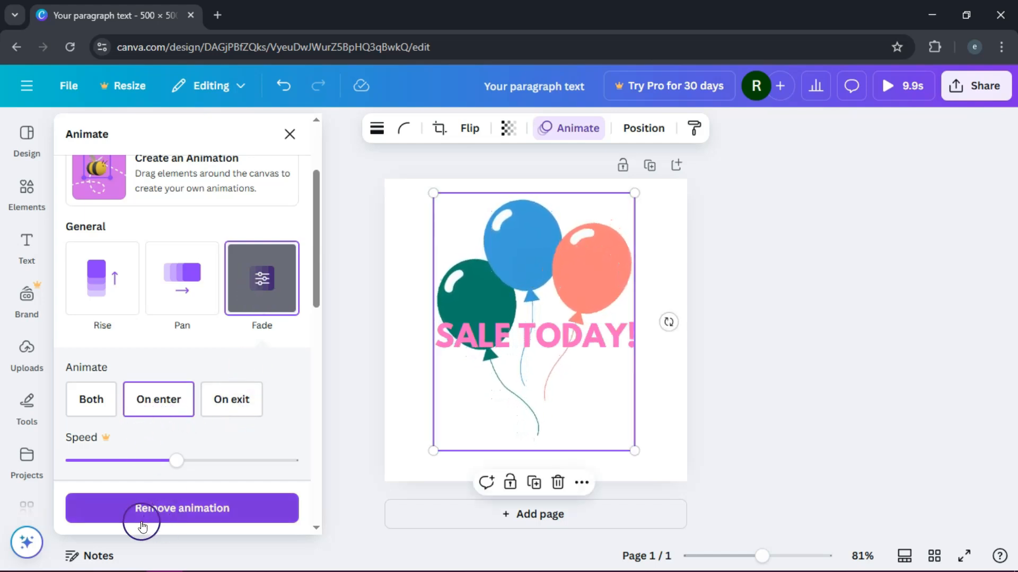
click(103, 294)
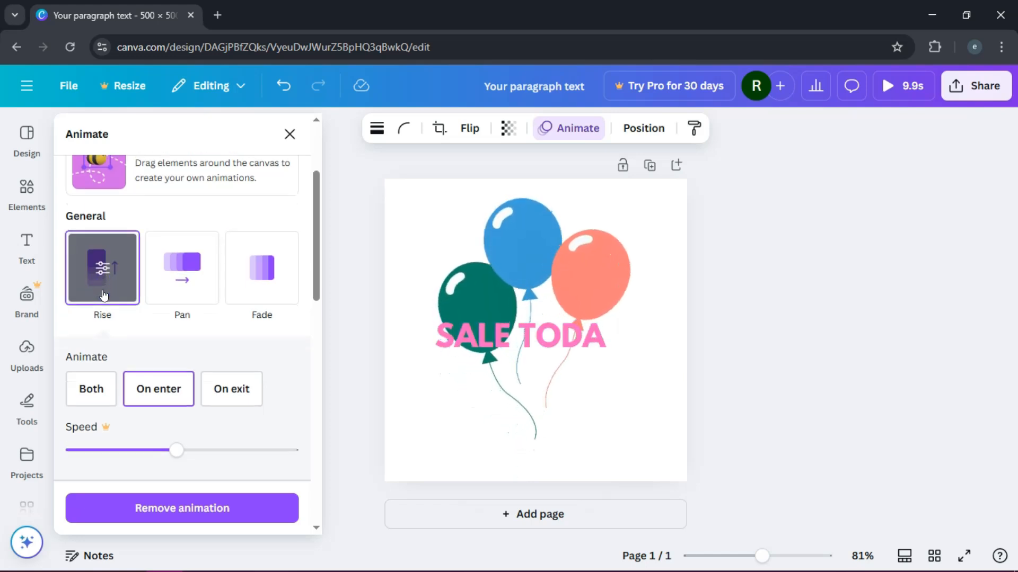
click(200, 288)
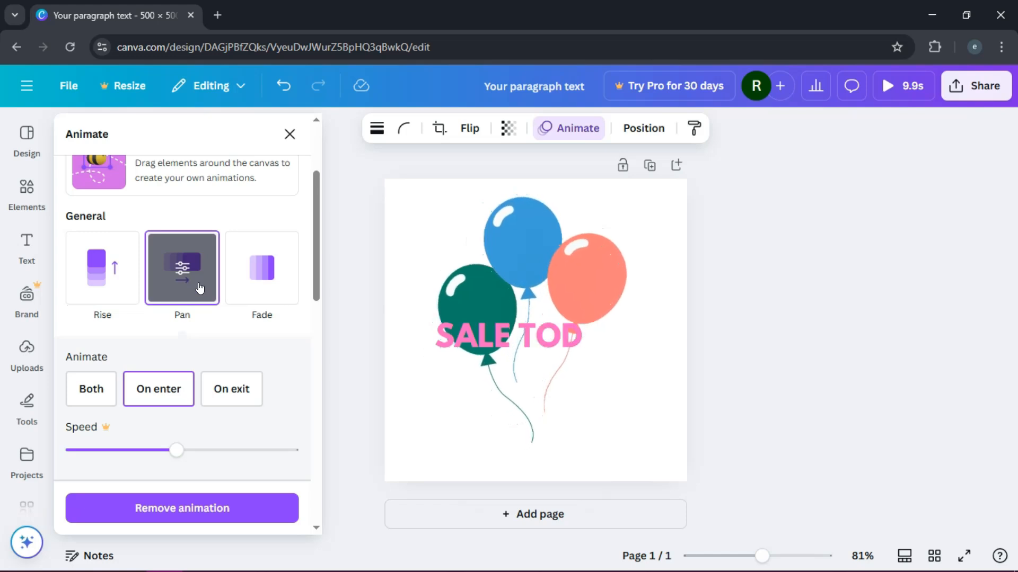
click(110, 278)
click(255, 390)
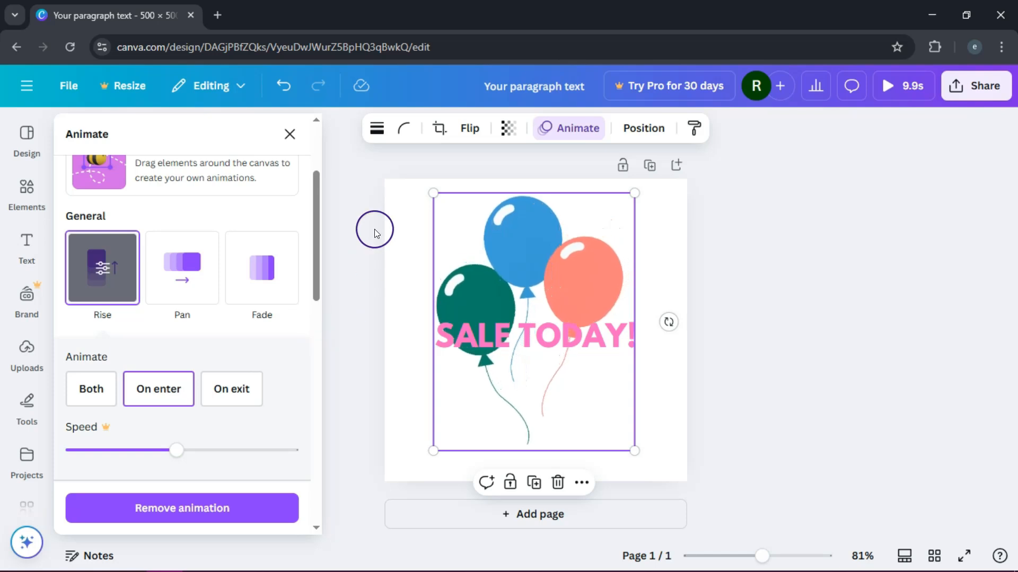
click(904, 88)
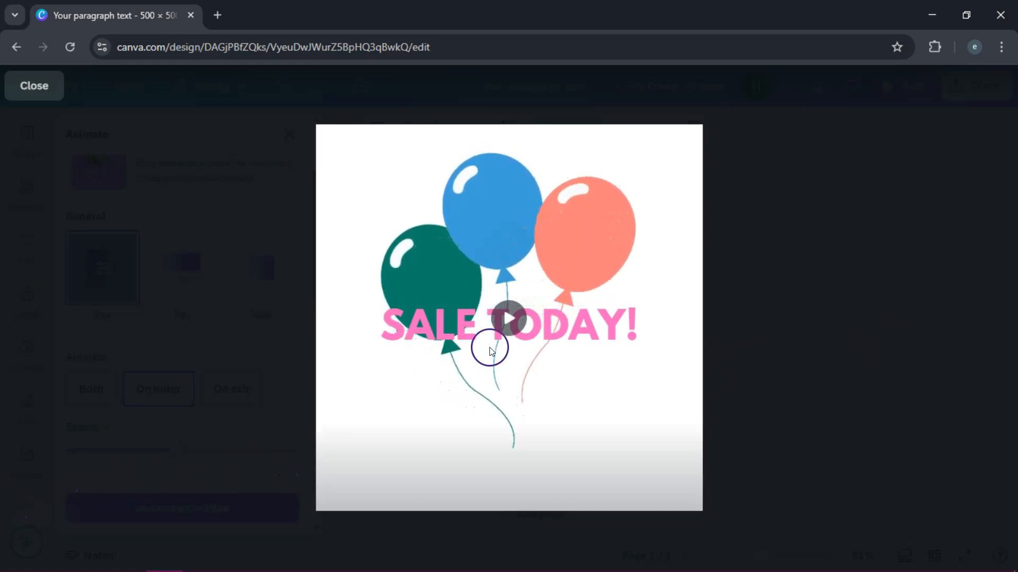
click(510, 317)
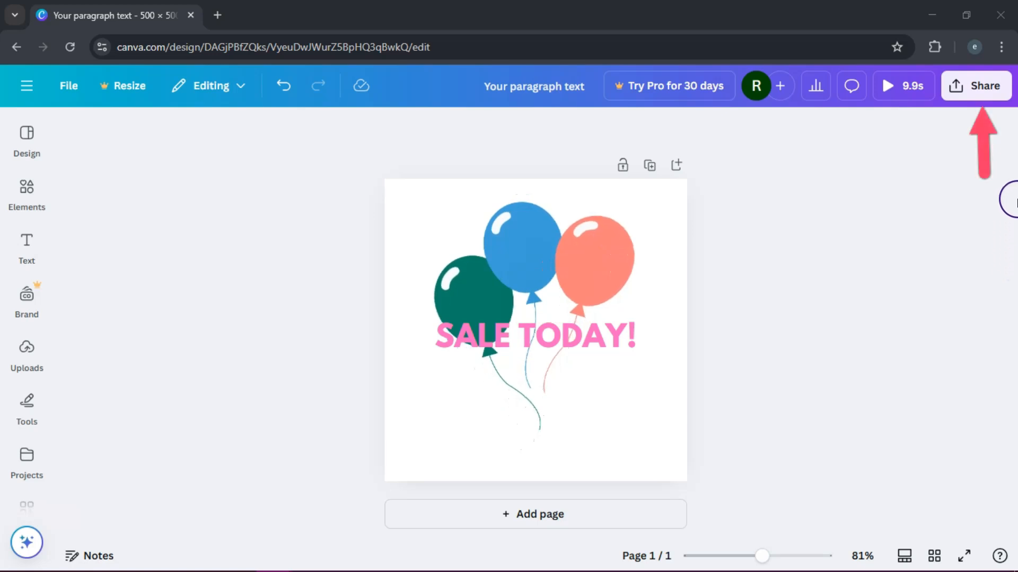
Step: Download the animated design as a GIF at size 1 (500 × 500 px)
click(991, 91)
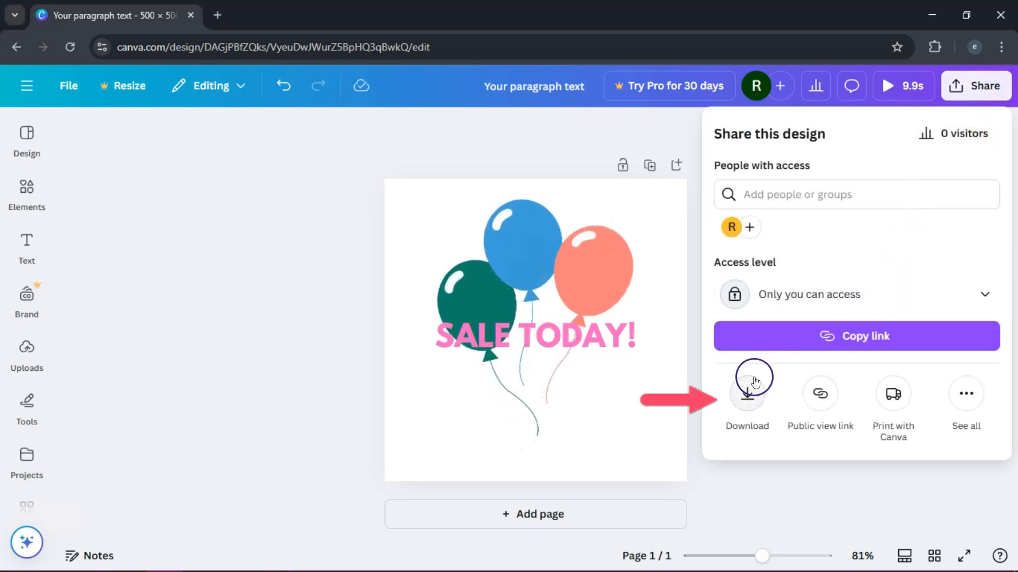
click(750, 395)
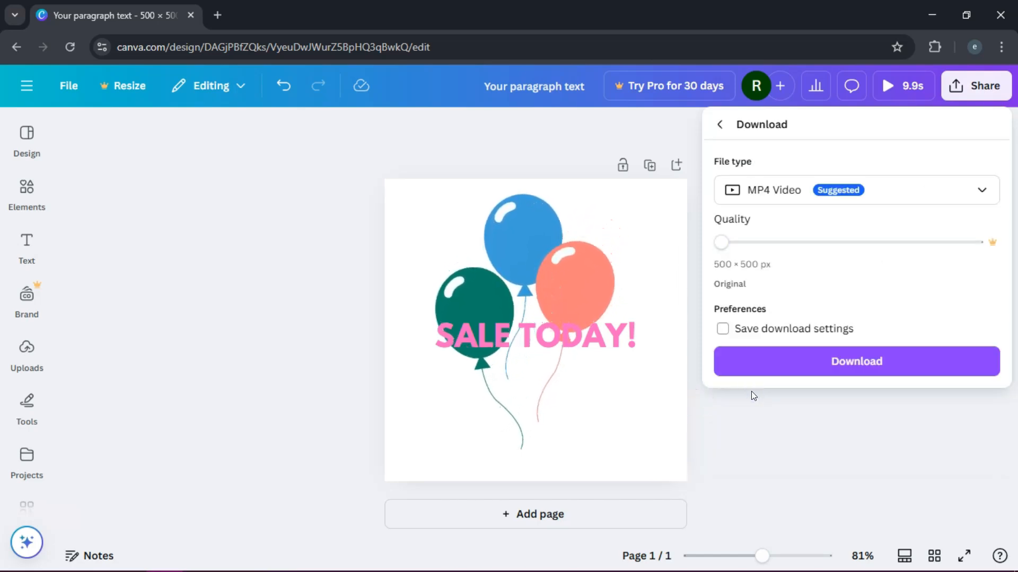
click(981, 192)
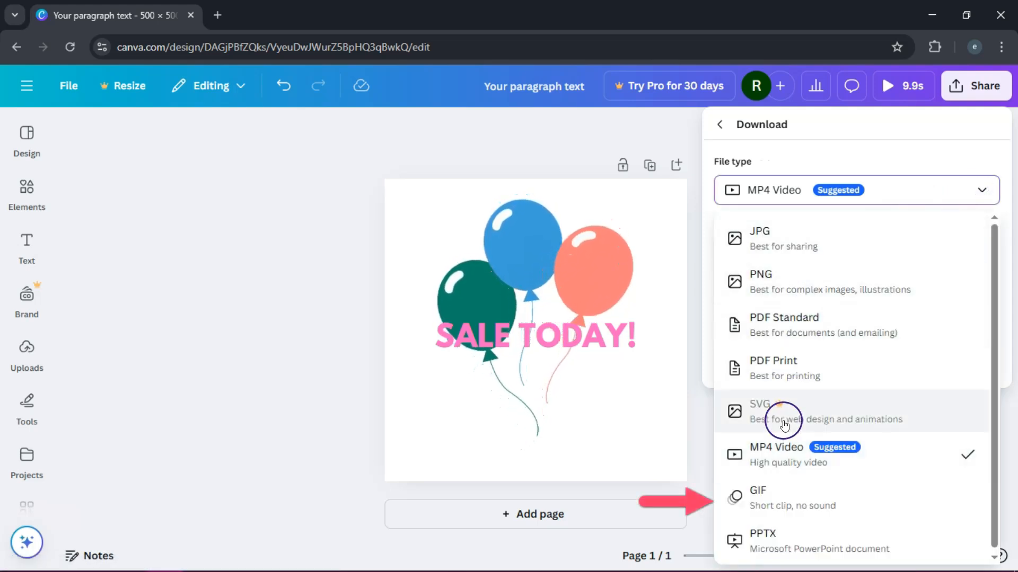
click(772, 499)
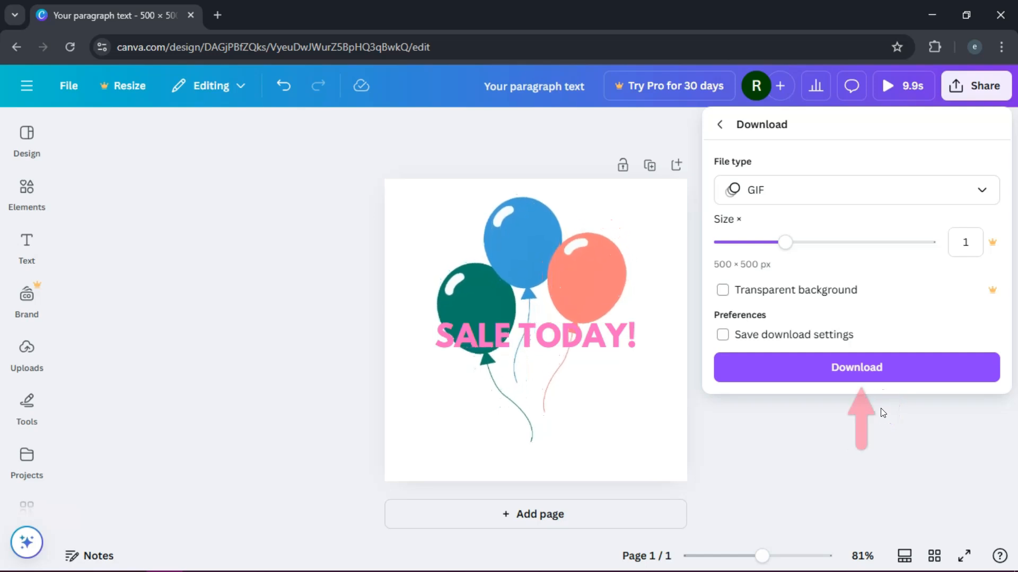
click(857, 371)
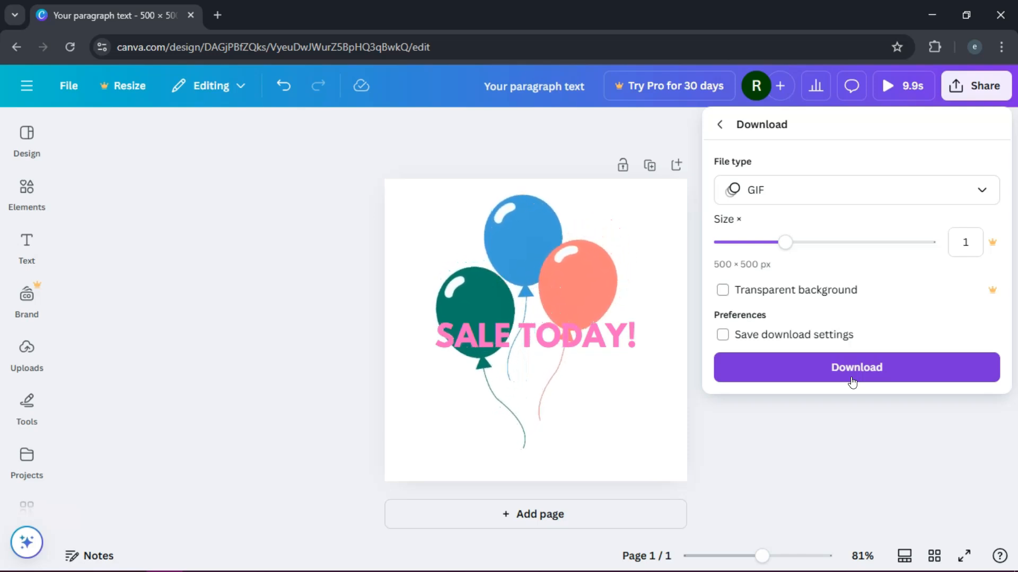
click(852, 382)
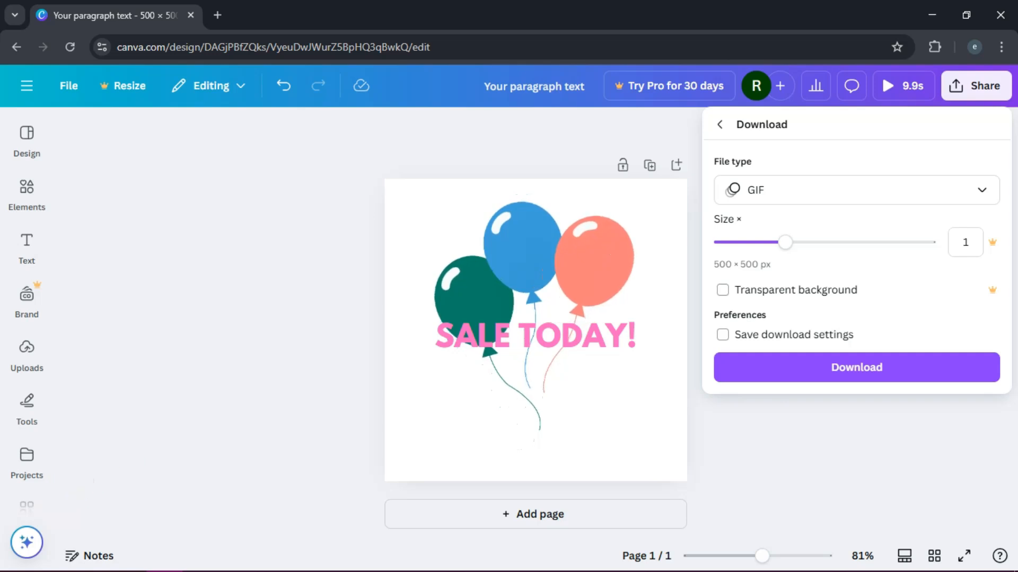
Step: Try to enable a transparent background for a GIF download of the design, and dismiss the upgrade offer
click(964, 91)
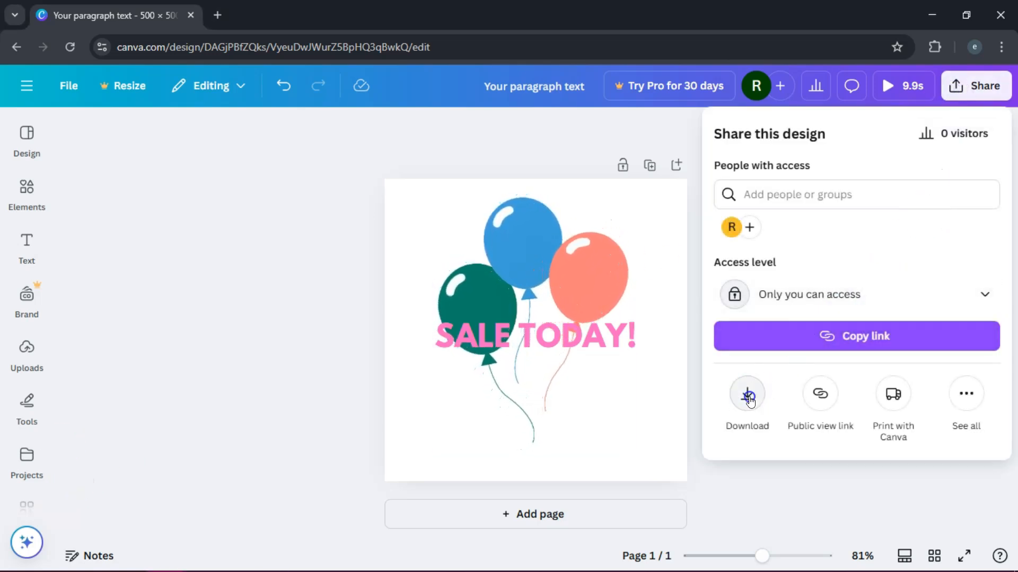
click(748, 398)
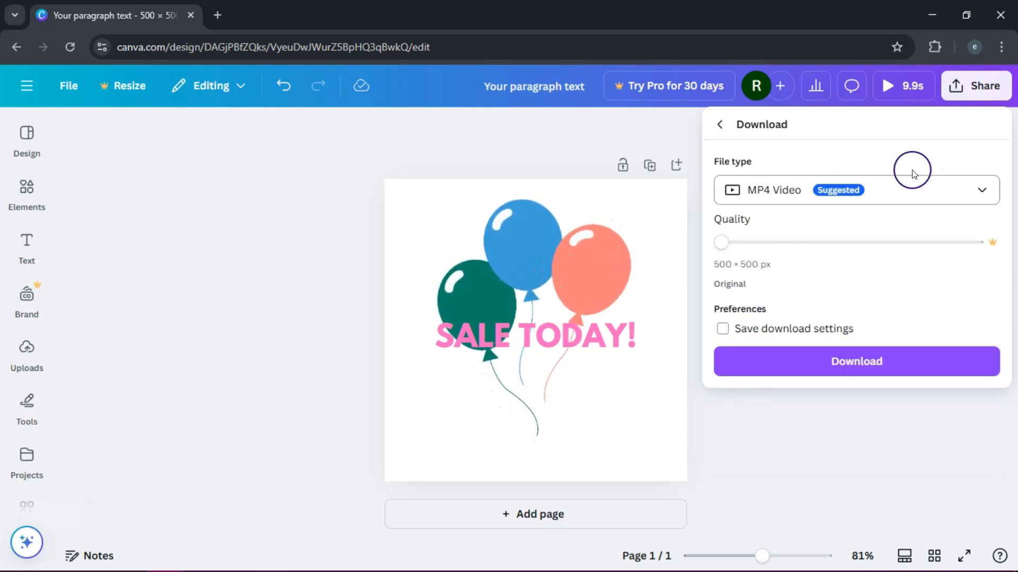
click(916, 190)
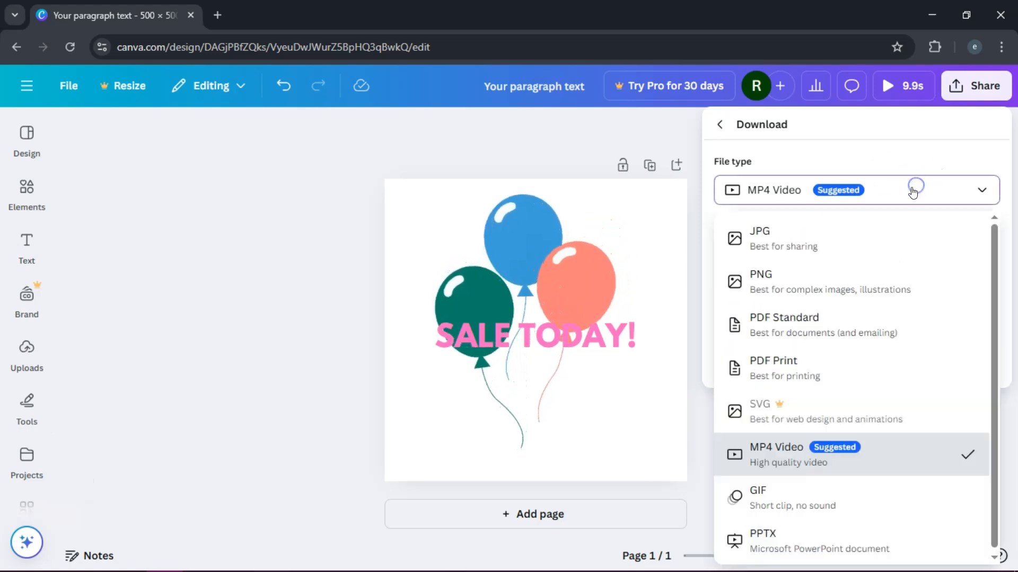
click(760, 501)
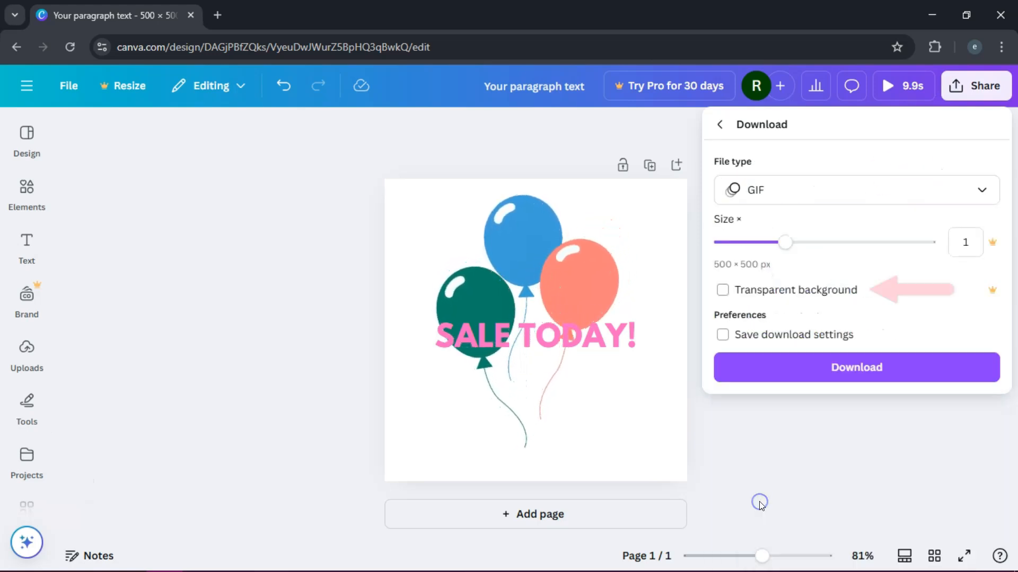
click(739, 293)
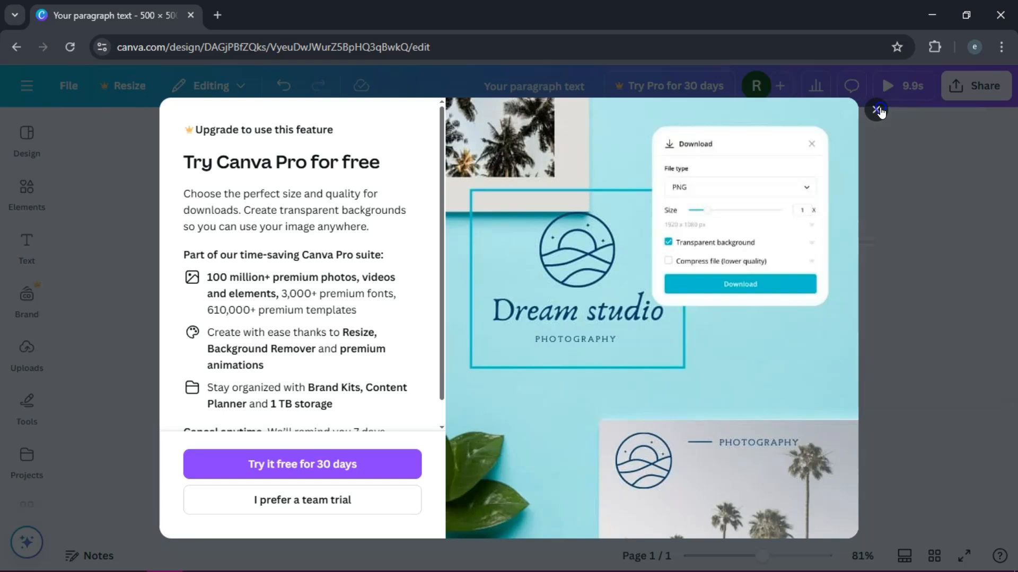
click(876, 109)
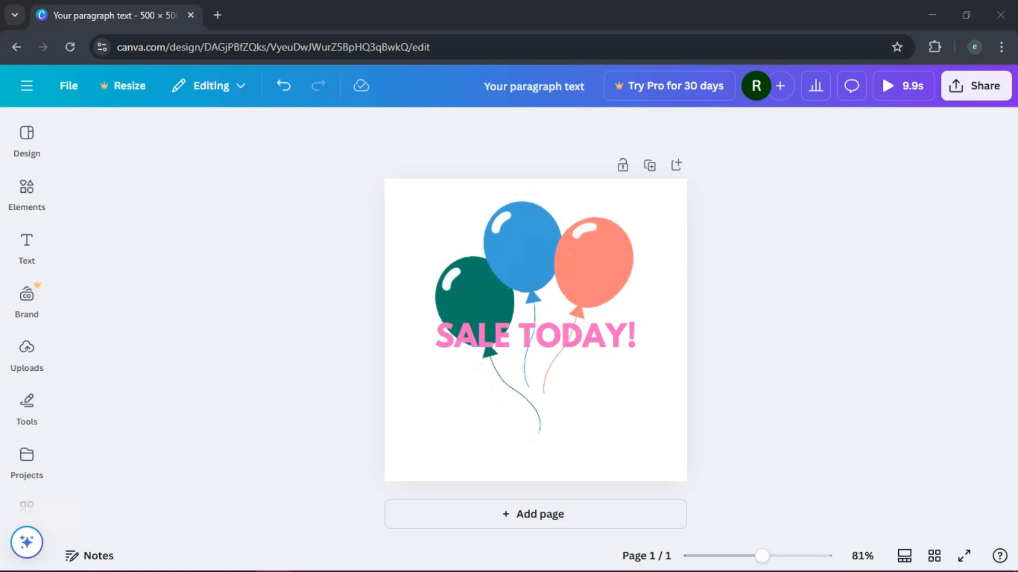
Step: Play the preview of the finished animated design
click(897, 169)
click(900, 88)
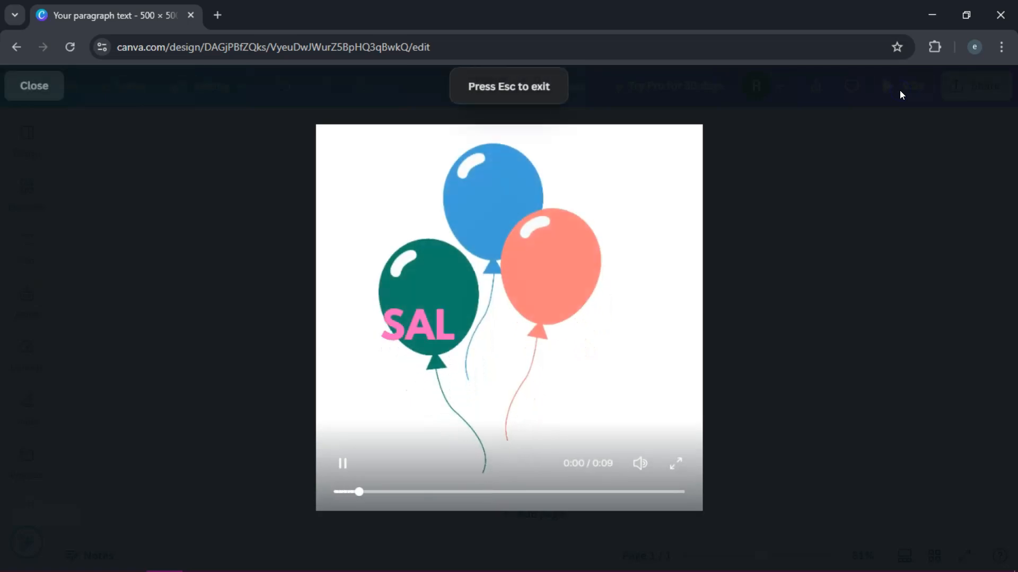